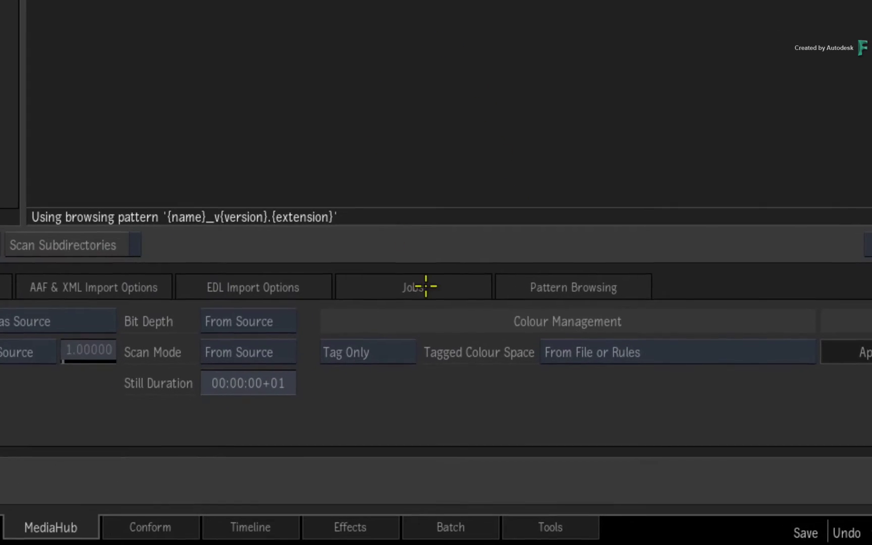
Compare the Pattern Browsing and General import settings.
left_click(515, 287)
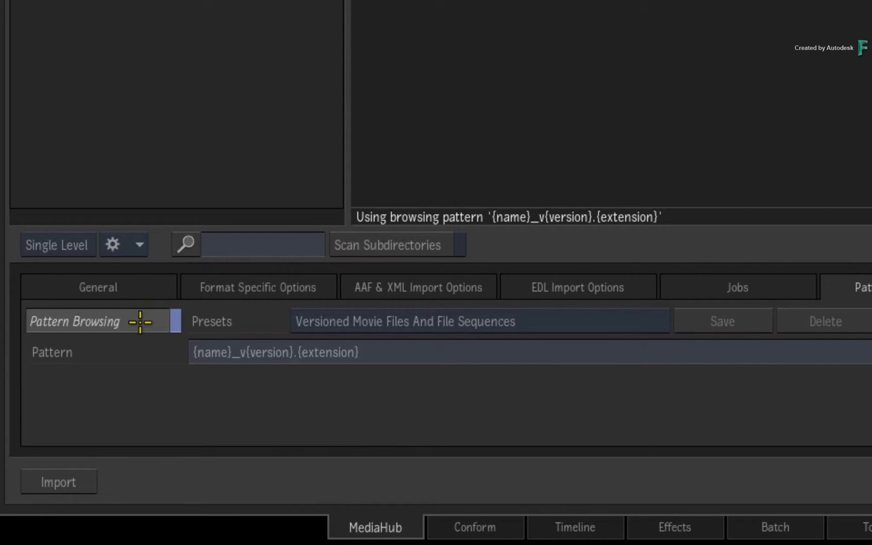
left_click(142, 290)
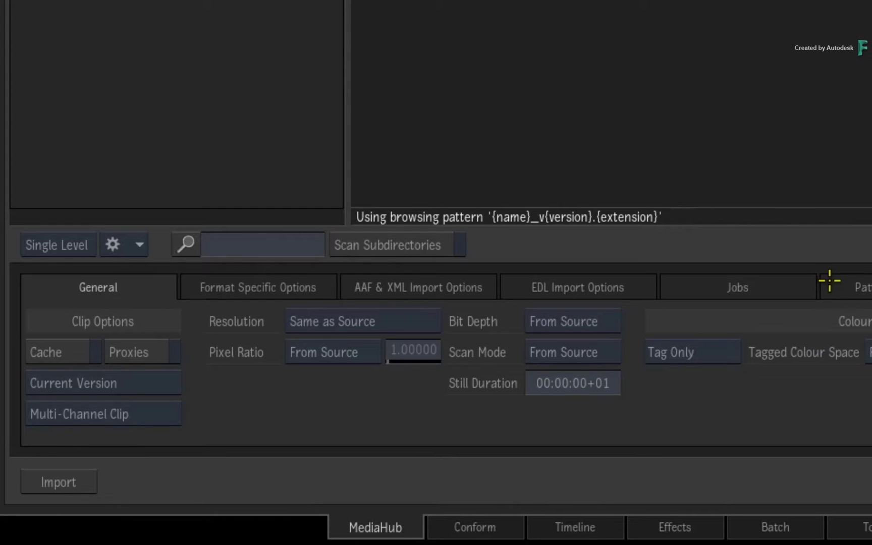
left_click(855, 287)
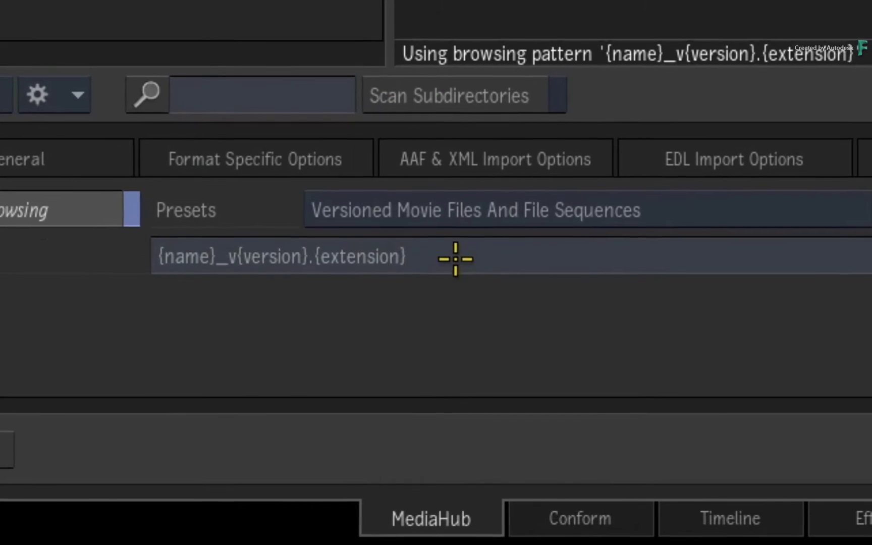
Select the whole {name}_v{version}.{extension} browsing pattern text.
left_click(368, 359)
left_click_drag(360, 360, 335, 361)
left_click_drag(373, 270, 158, 256)
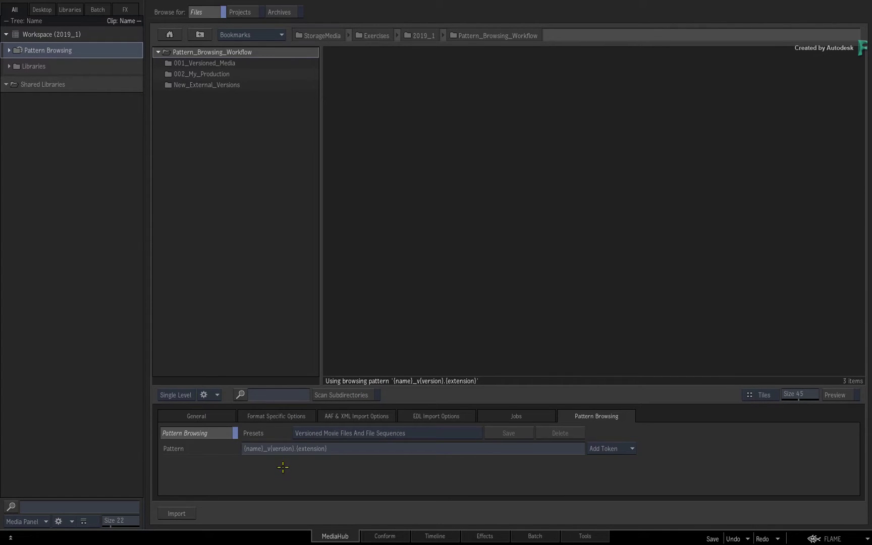
Turn off pattern browsing, open 001_Versioned_Media and select A020_C021_0729DB v001–v004.
left_click(215, 433)
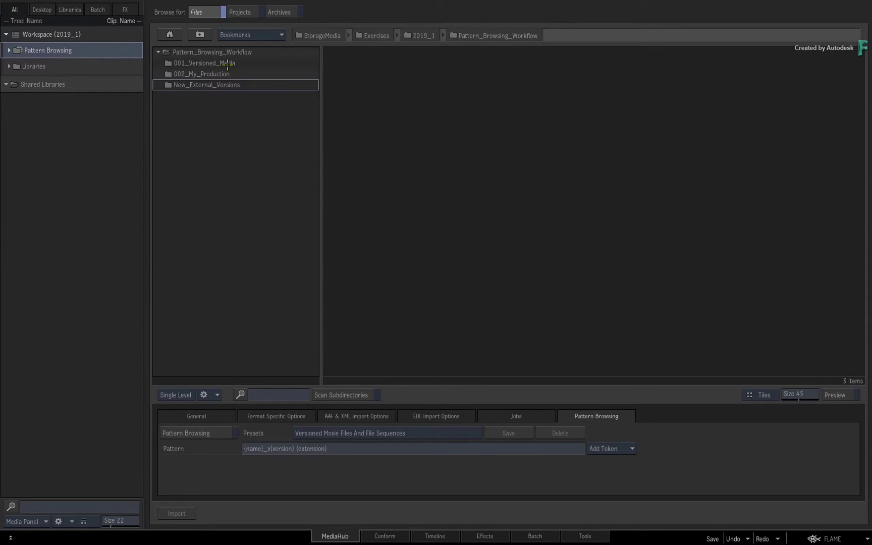
double_click(204, 63)
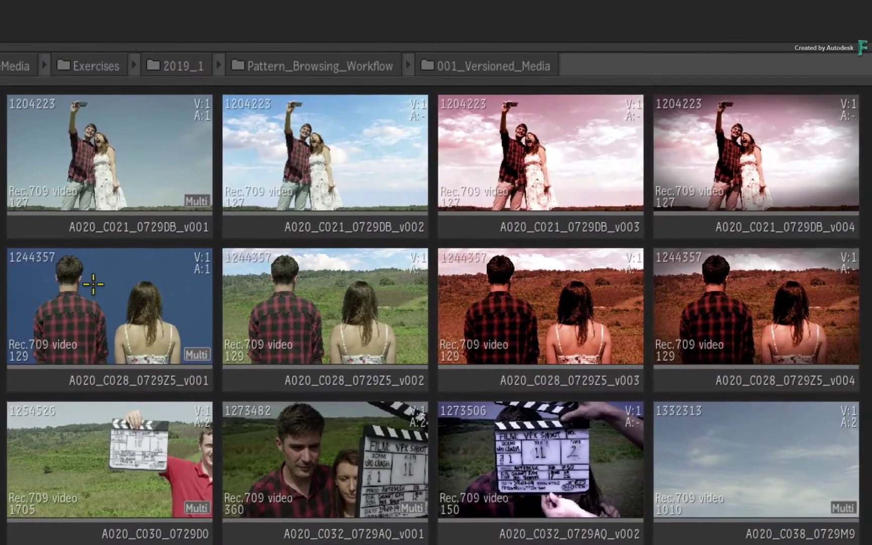
left_click(127, 164)
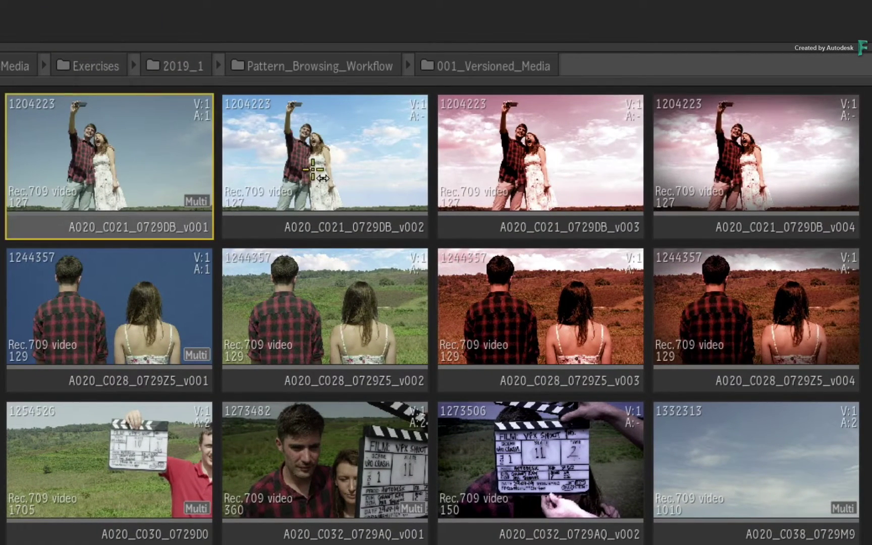
left_click(316, 171)
left_click(560, 170)
left_click(739, 163)
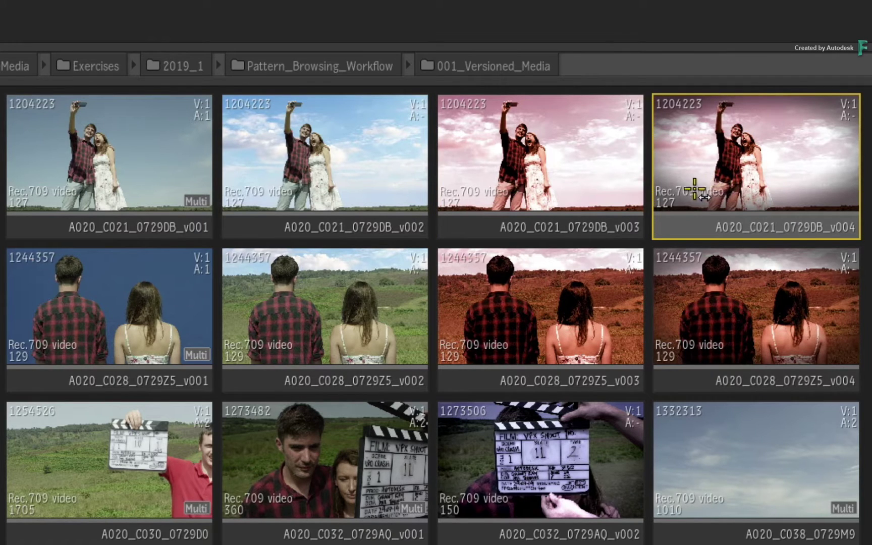
Select the A020_C028_0729Z5 clip versions v001 through v004.
left_click(175, 286)
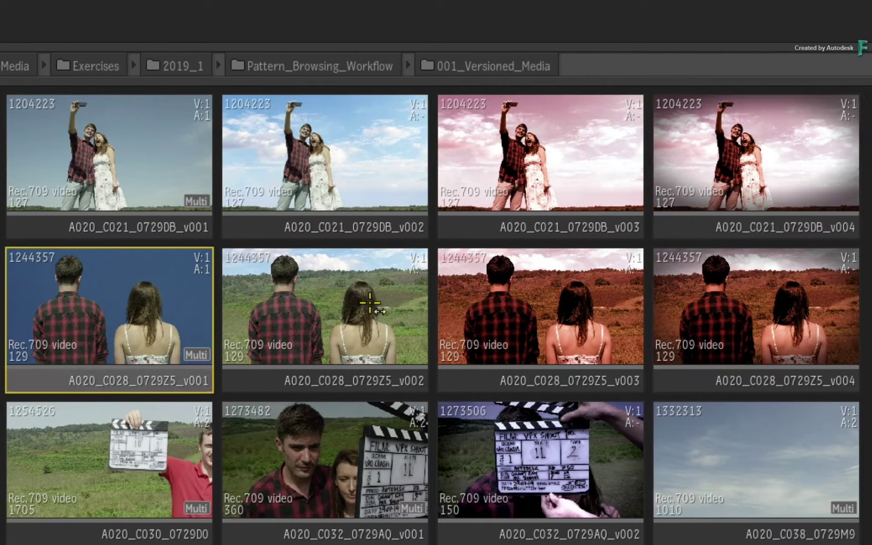
left_click(372, 305)
left_click(536, 324)
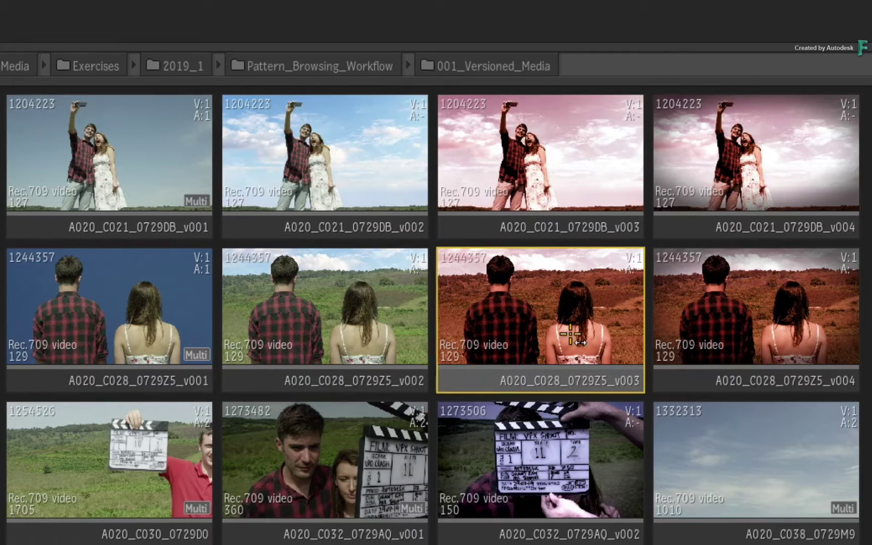
left_click(732, 319)
Turn pattern browsing back on and select clips A020_C030_0729D0 and A020_C038_0729M9.
left_click(333, 88)
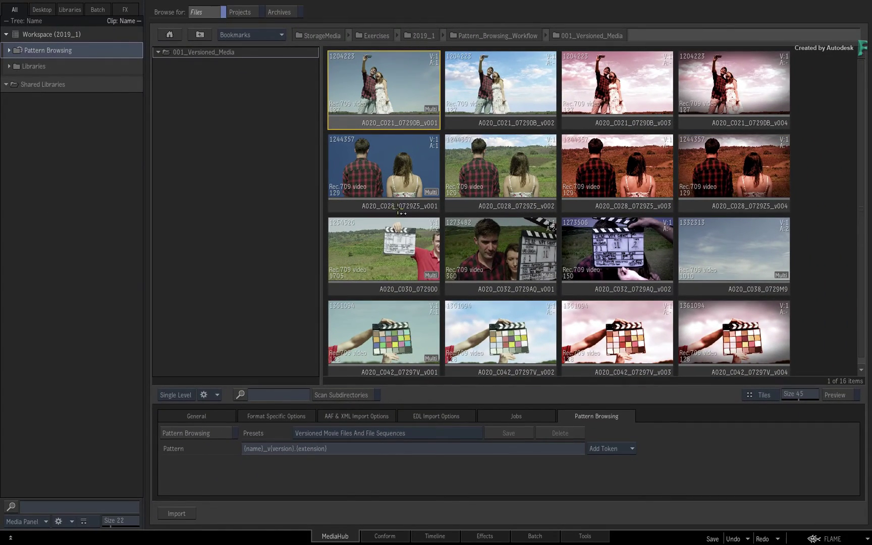
left_click(226, 433)
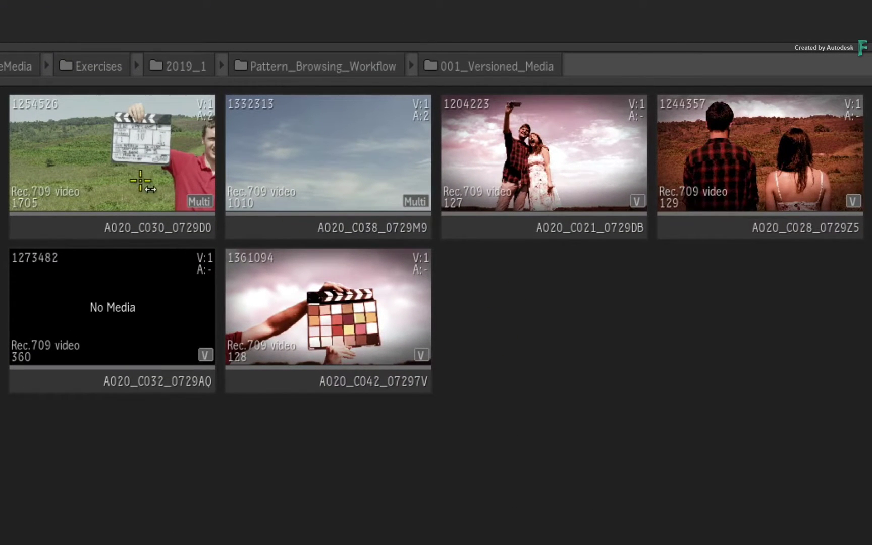
left_click(147, 190)
left_click(292, 164)
left_click(167, 163)
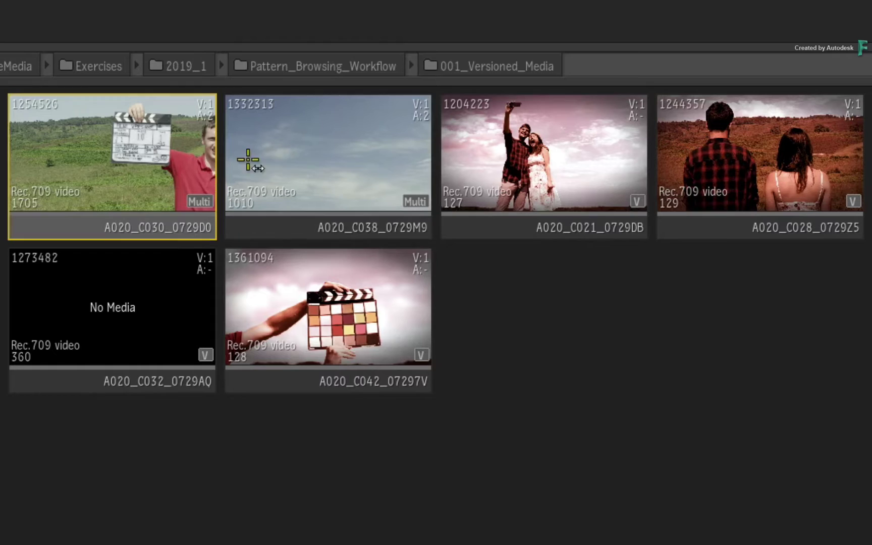
left_click(283, 164)
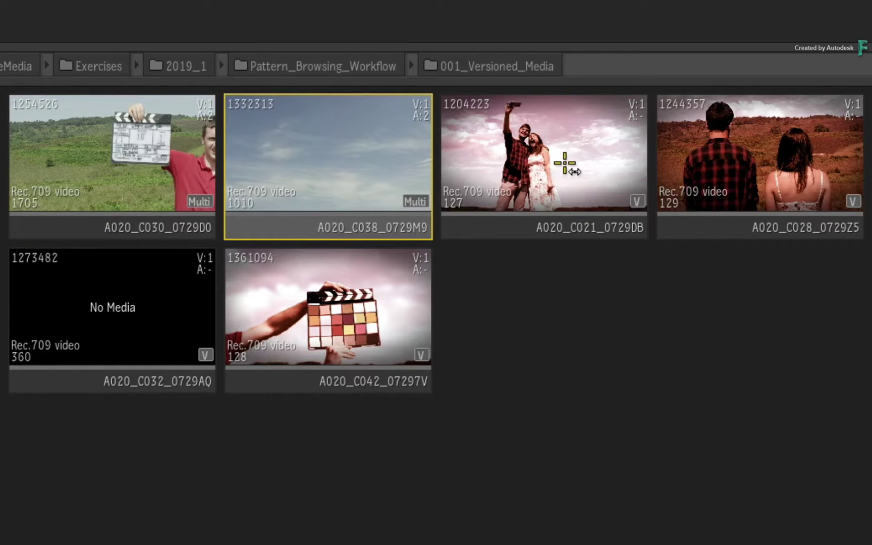
Select grouped clips A020_C021_0729DB, A020_C028_0729Z5, A020_C032_0729AQ and A020_C042_07297V.
left_click(559, 165)
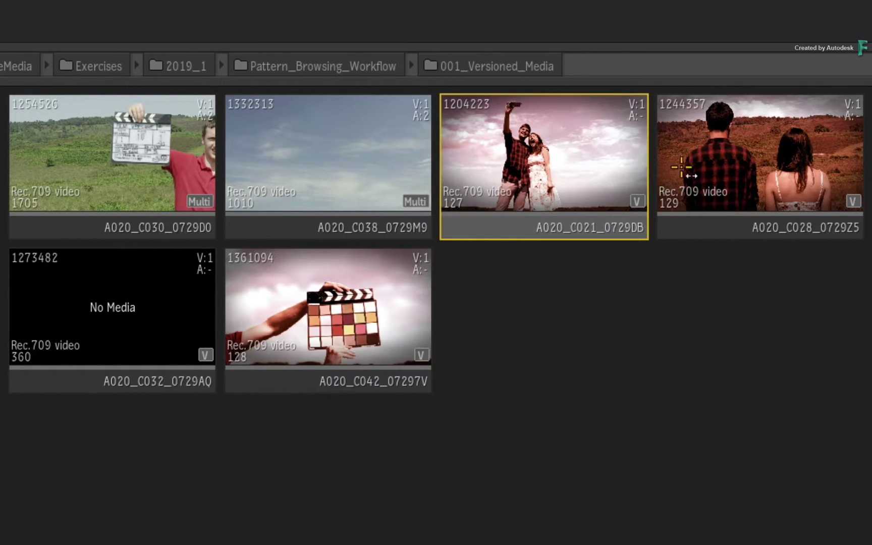
left_click(719, 176)
left_click(126, 320)
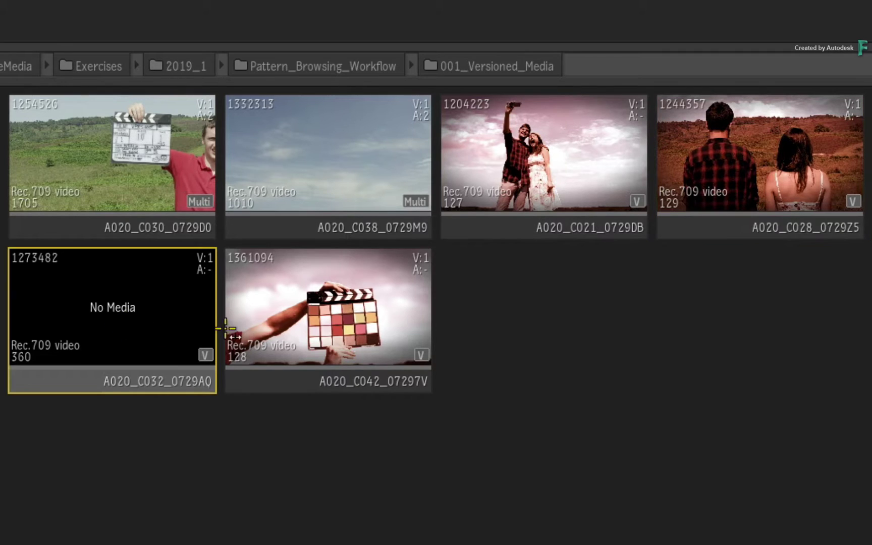
left_click(341, 321)
left_click(566, 172)
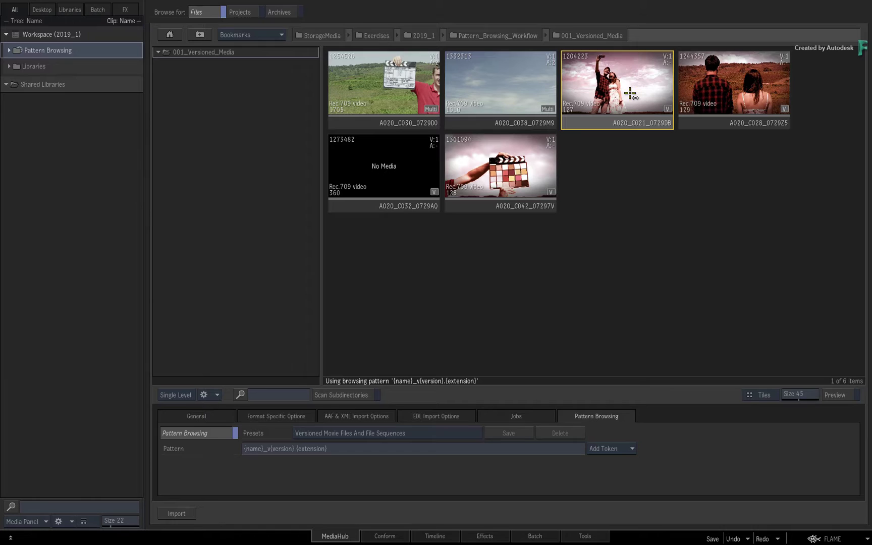
Preview A020_C021_0729DB's versions list, then compare A020_C028_0729Z5 and A020_C042_07297V.
double_click(631, 94)
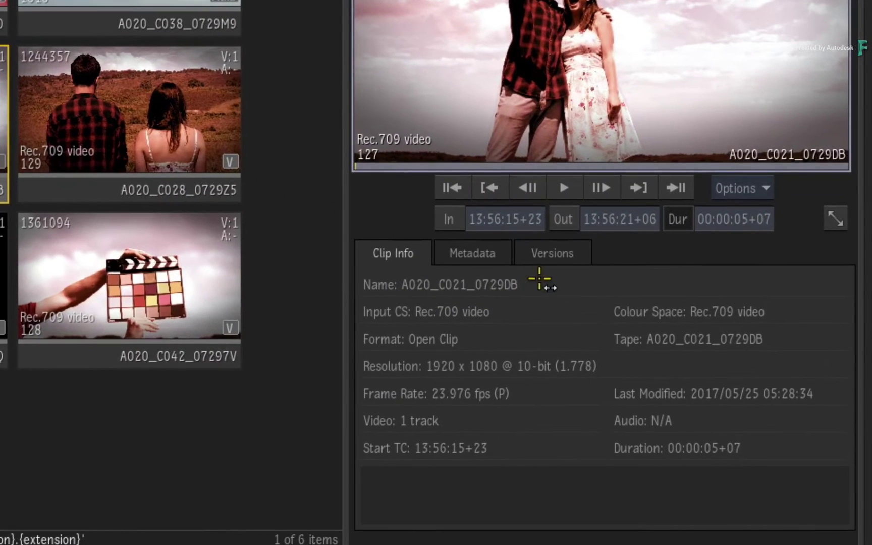
left_click(709, 238)
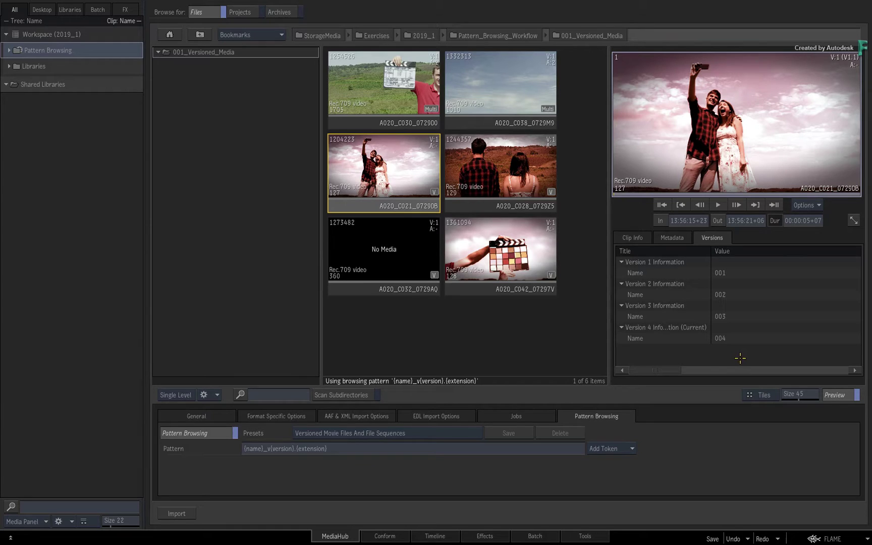
left_click(508, 169)
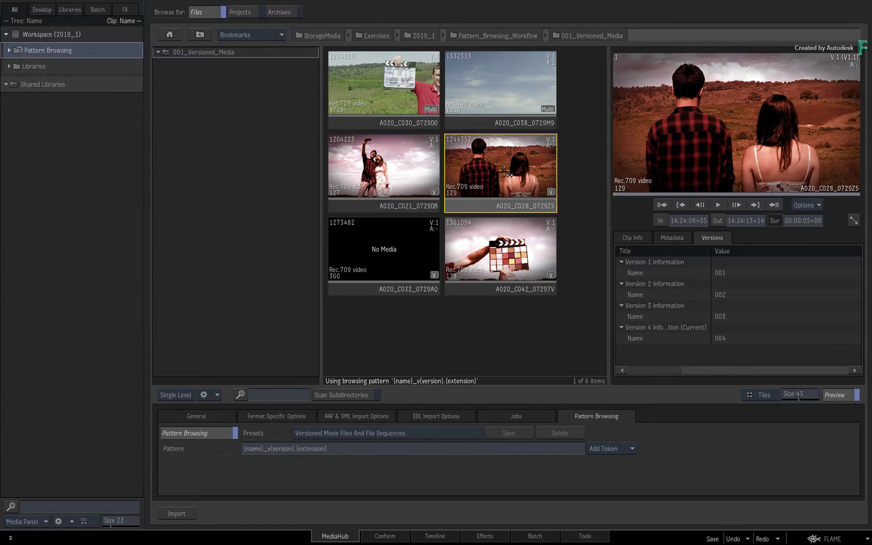
left_click(509, 242)
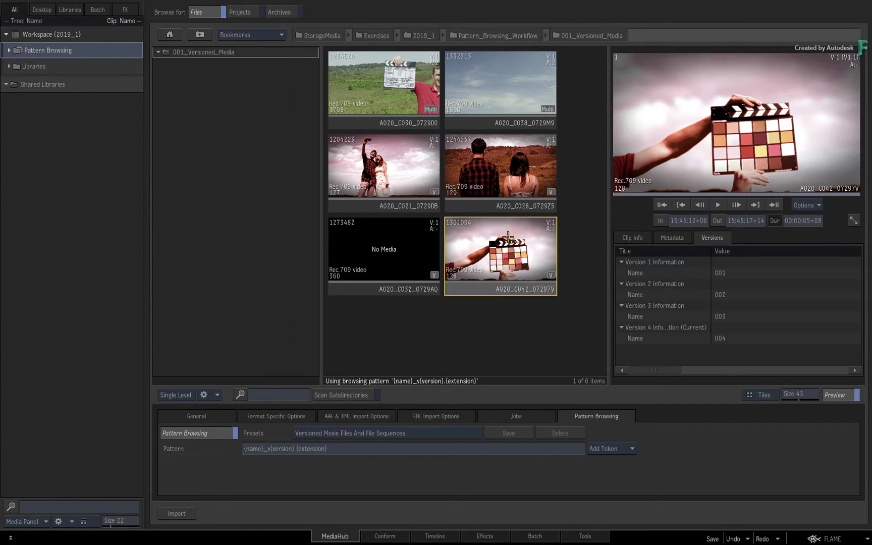
left_click(507, 172)
Switch the preview among A020_C021_0729DB, A020_C028_0729Z5 and A020_C042_07297V.
left_click(404, 159)
left_click(483, 158)
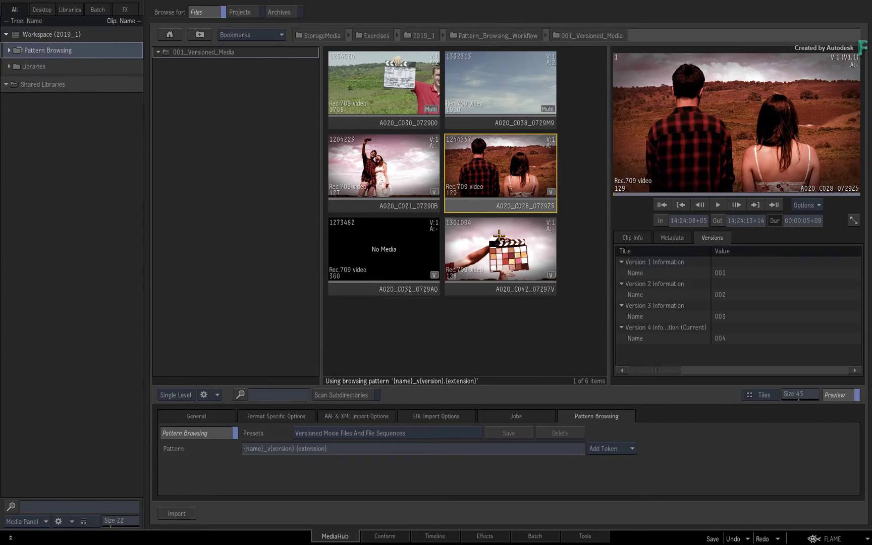
left_click(501, 236)
left_click(505, 178)
left_click(411, 164)
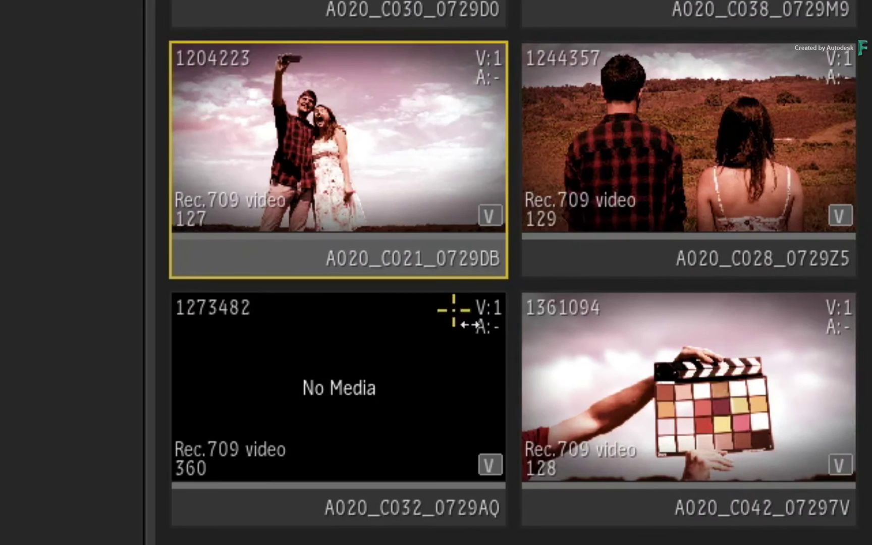
Scrub No Media clip A020_C032_0729AQ to reveal slate footage, then close Preview.
left_click(332, 387)
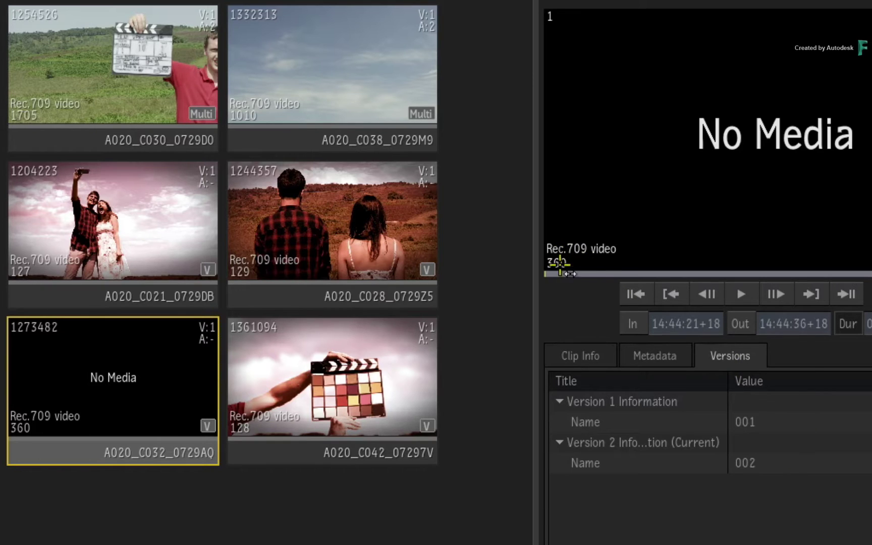
left_click_drag(560, 276, 623, 273)
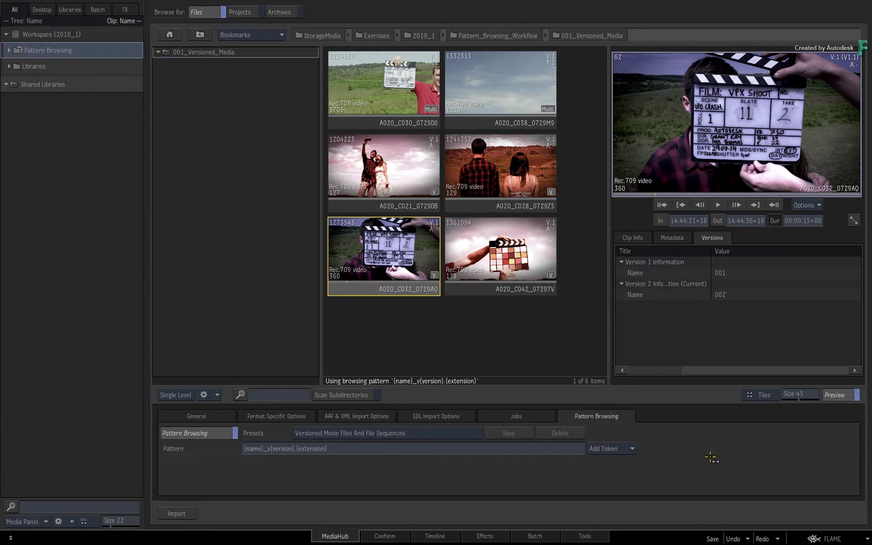
left_click(835, 395)
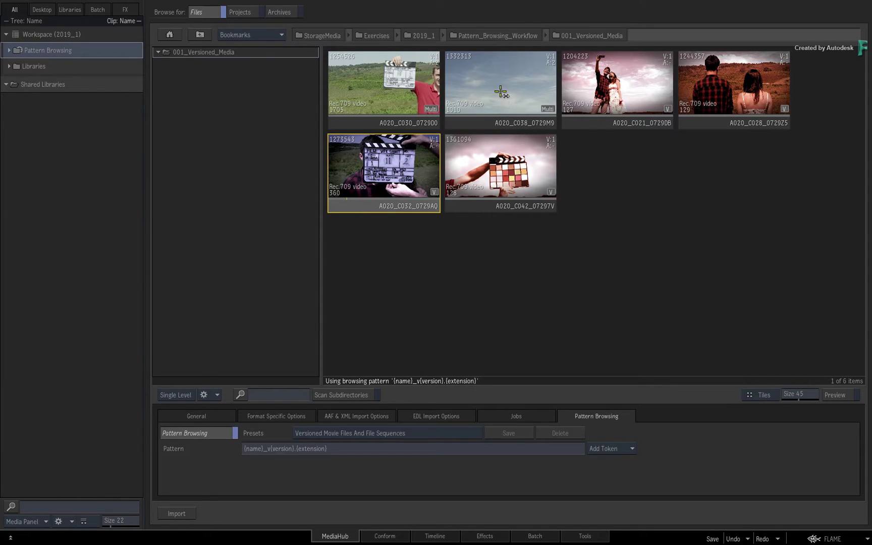
Open 002_My_Production in hierarchy view with pattern browsing turned off.
left_click(494, 35)
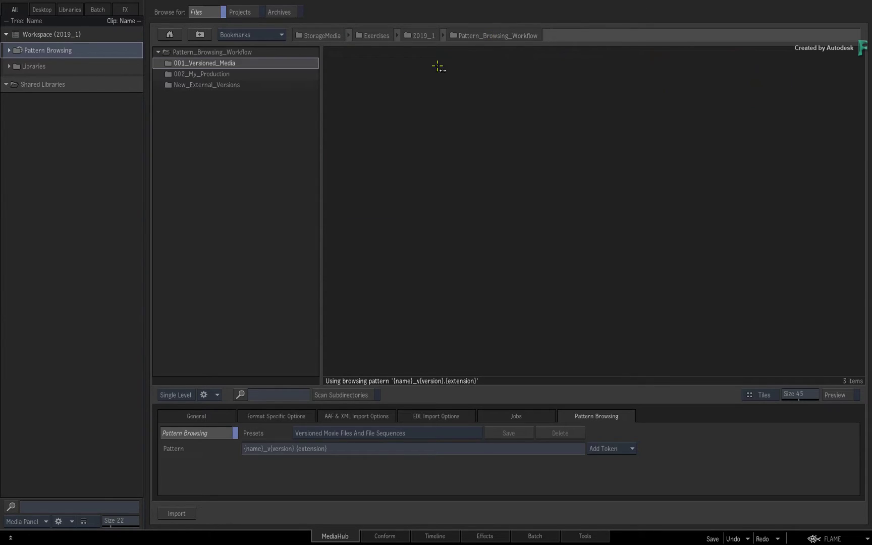
double_click(193, 73)
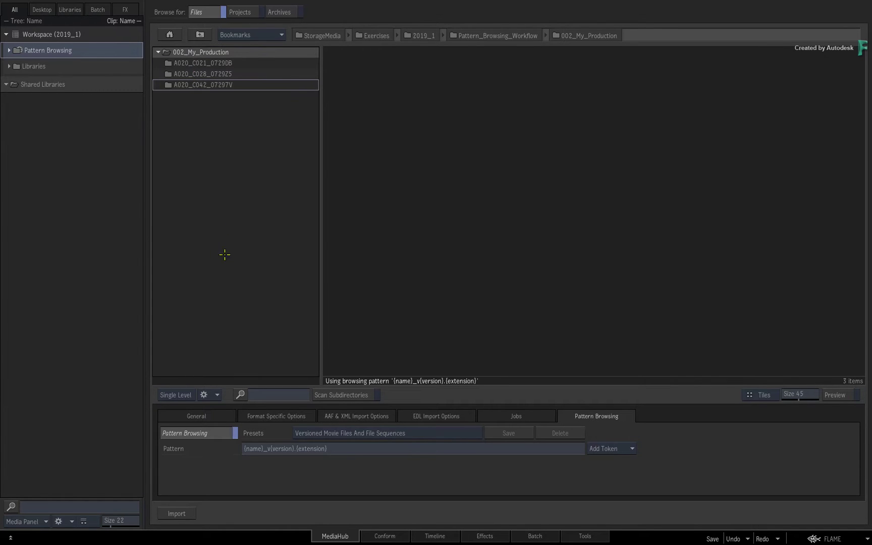
left_click(175, 395)
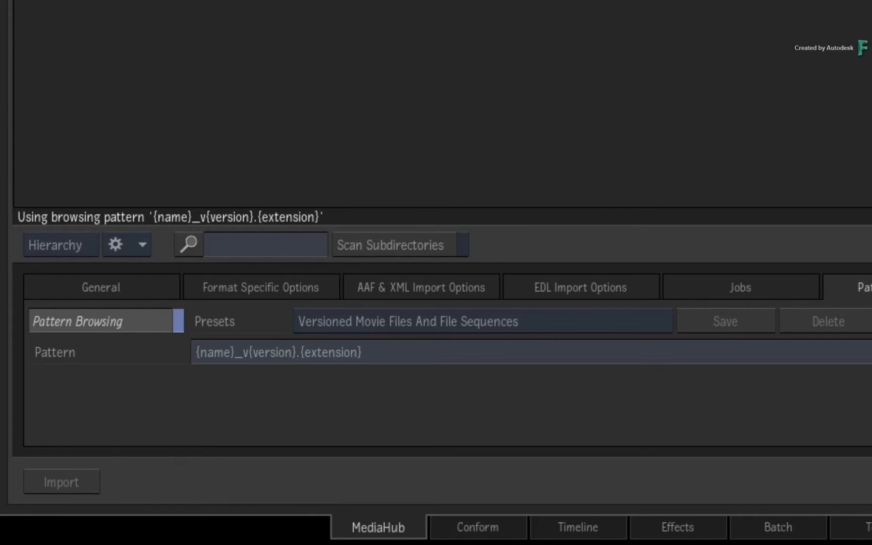
left_click(77, 320)
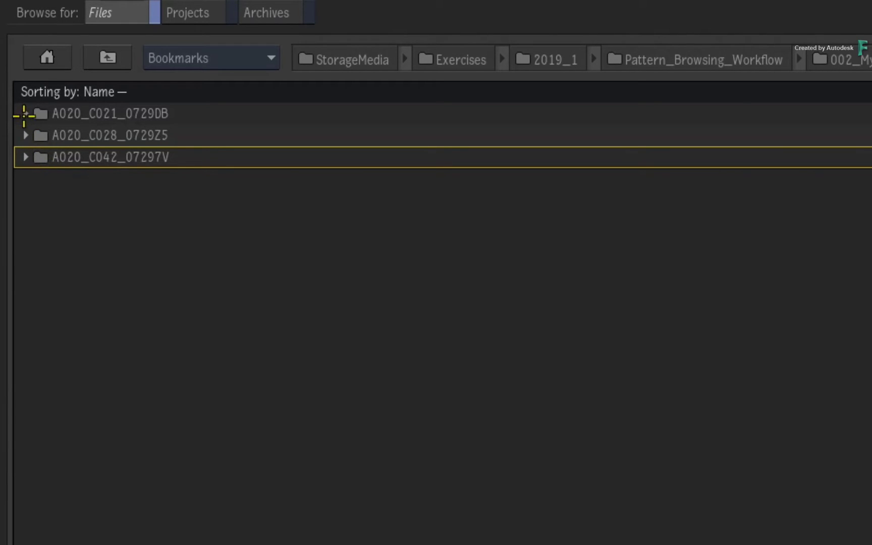
Expand shot folder A020_C021_0729DB down through WORK to the john folder.
left_click(131, 115)
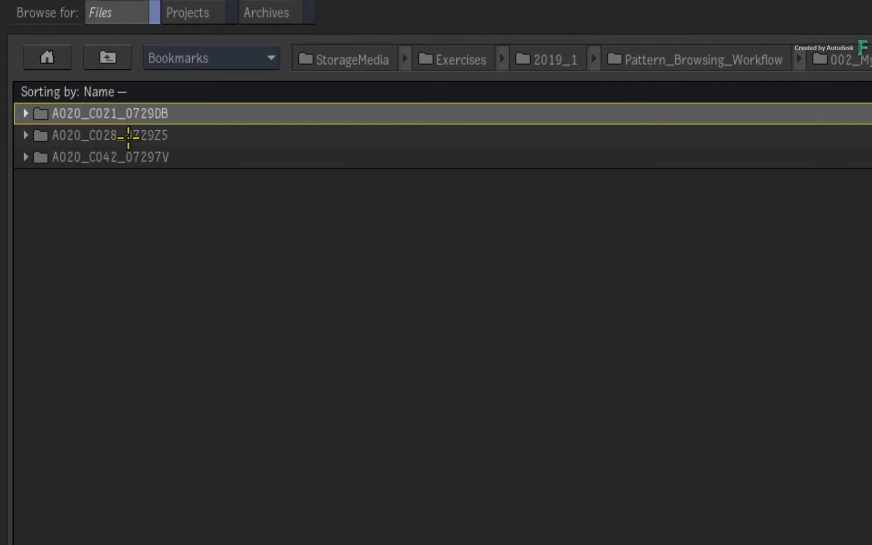
left_click(26, 114)
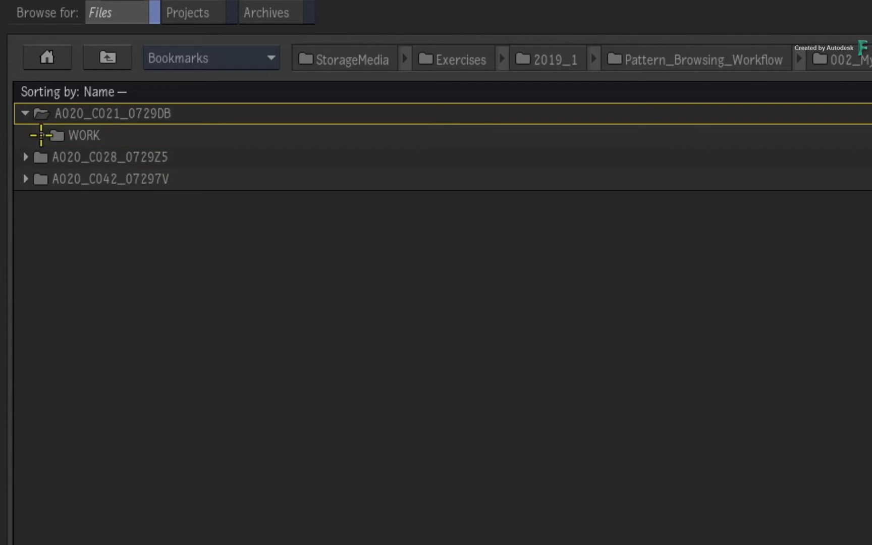
left_click(92, 136)
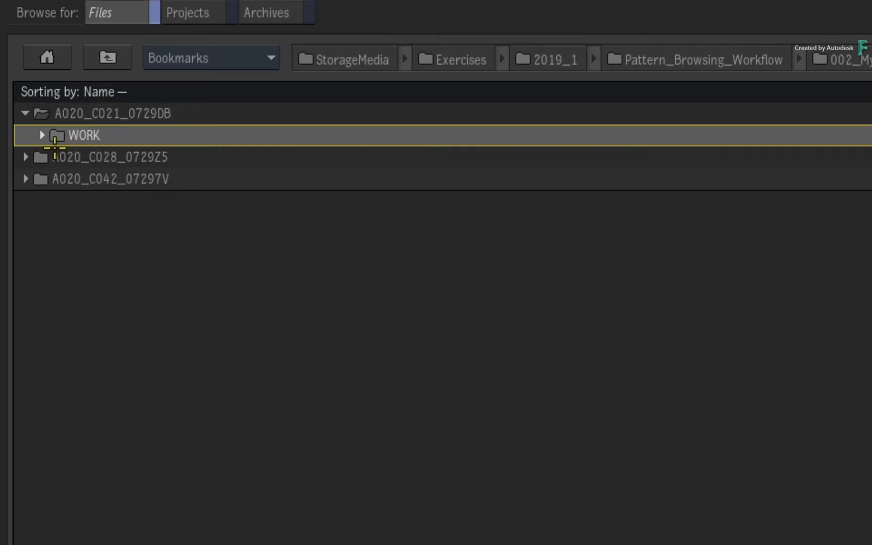
left_click(41, 135)
left_click(96, 157)
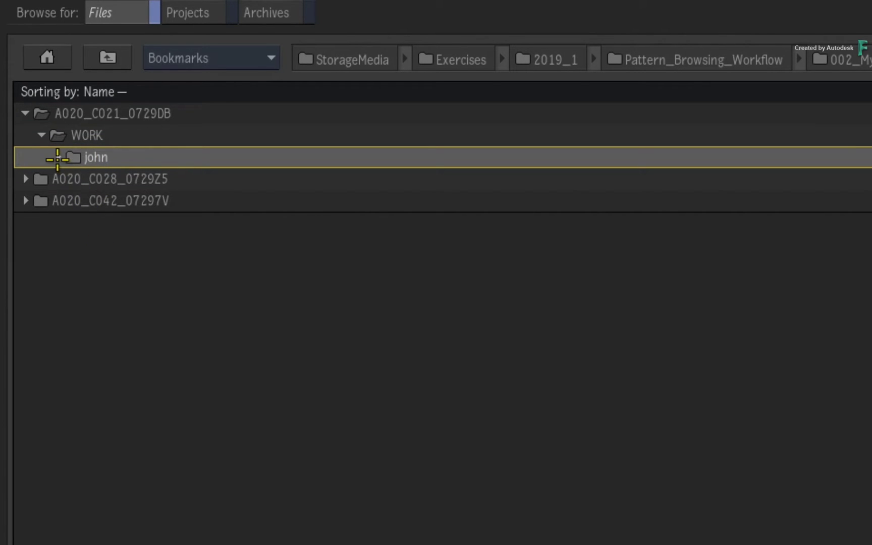
left_click(58, 158)
Expand comp, v001 and 1920x1080 to reveal clip A020_C021_0729DB_comp_v001.
left_click(119, 179)
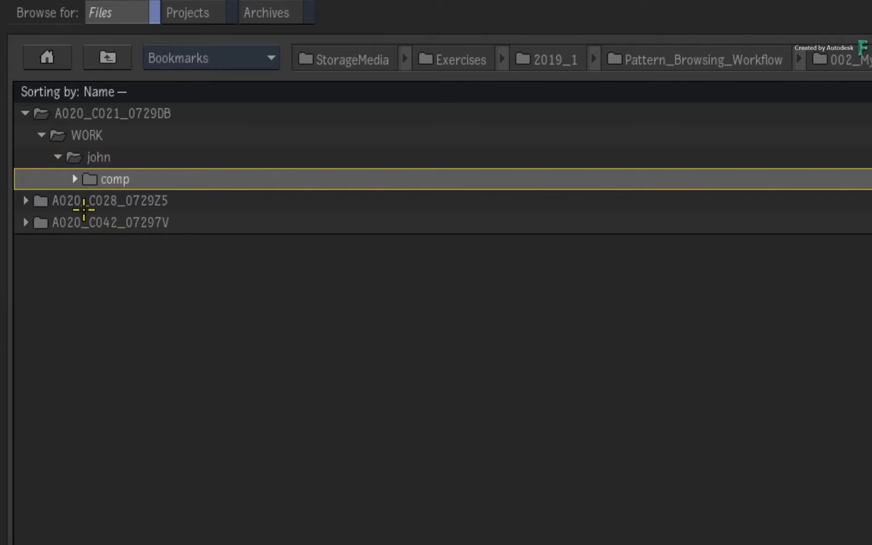
left_click(75, 180)
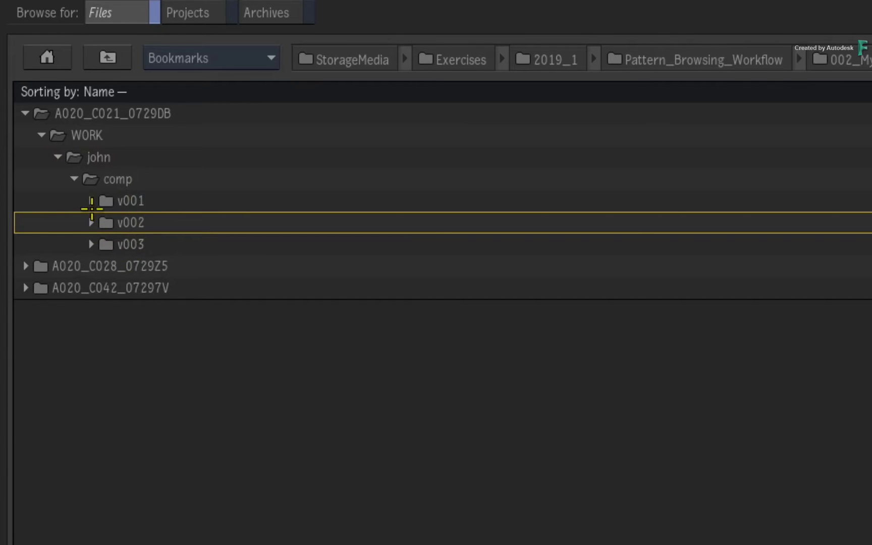
left_click(92, 201)
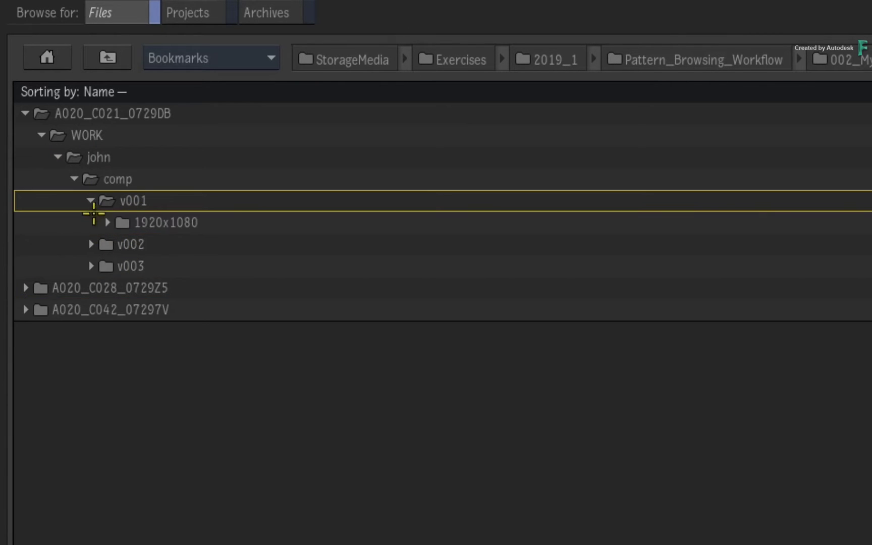
left_click(165, 223)
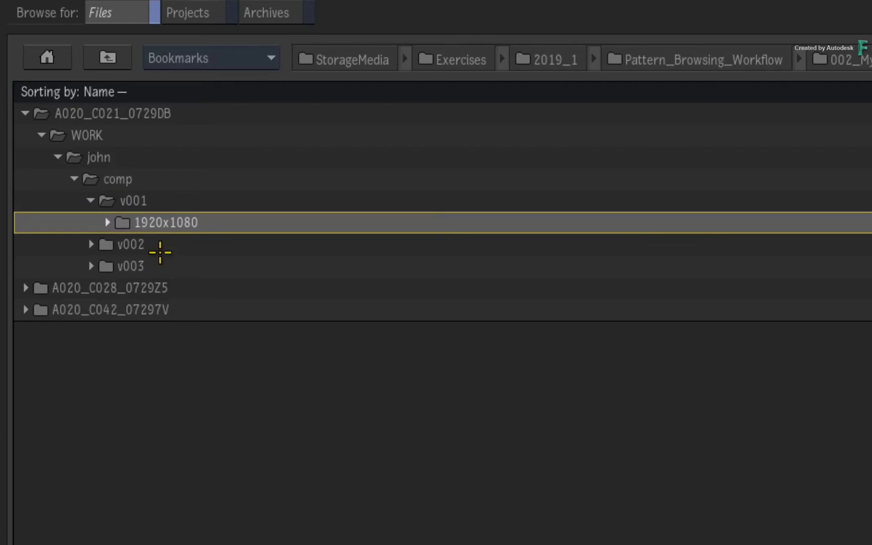
left_click(108, 222)
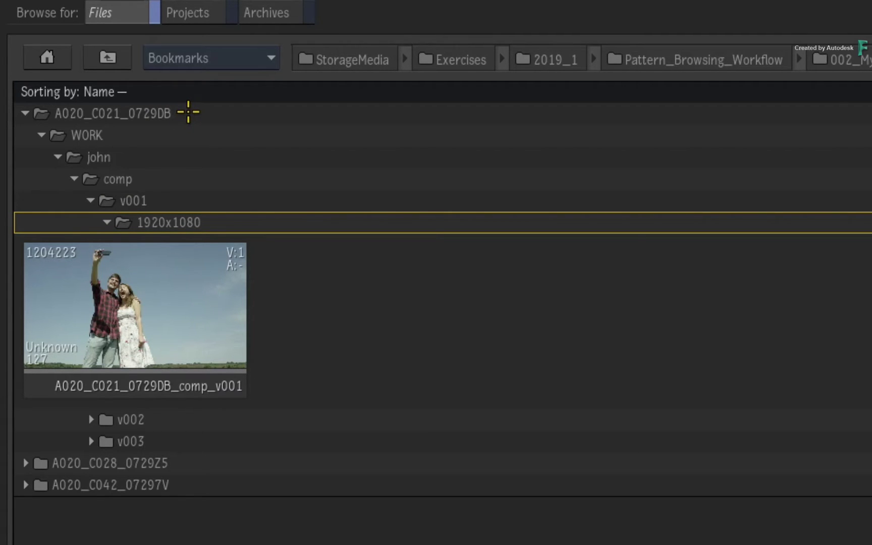
left_click(188, 110)
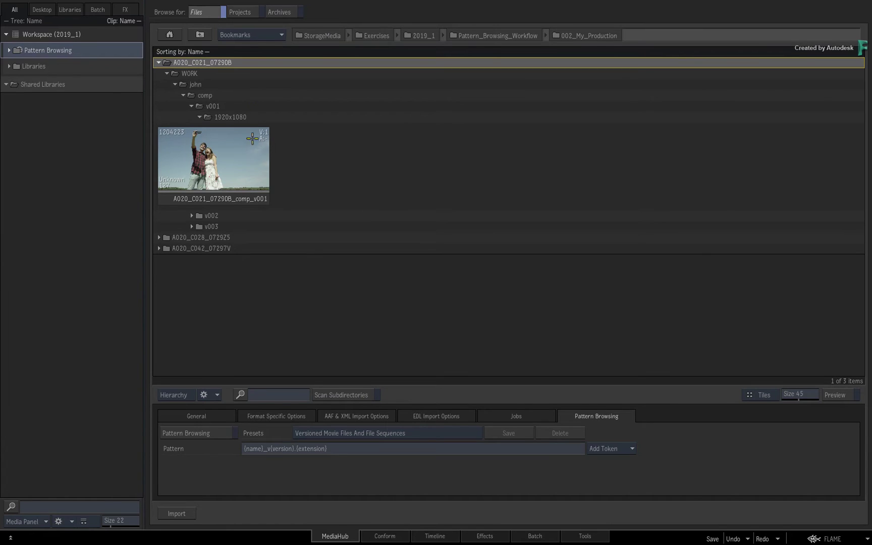
Select and delete the existing versioned movie file browsing pattern.
left_click(327, 448)
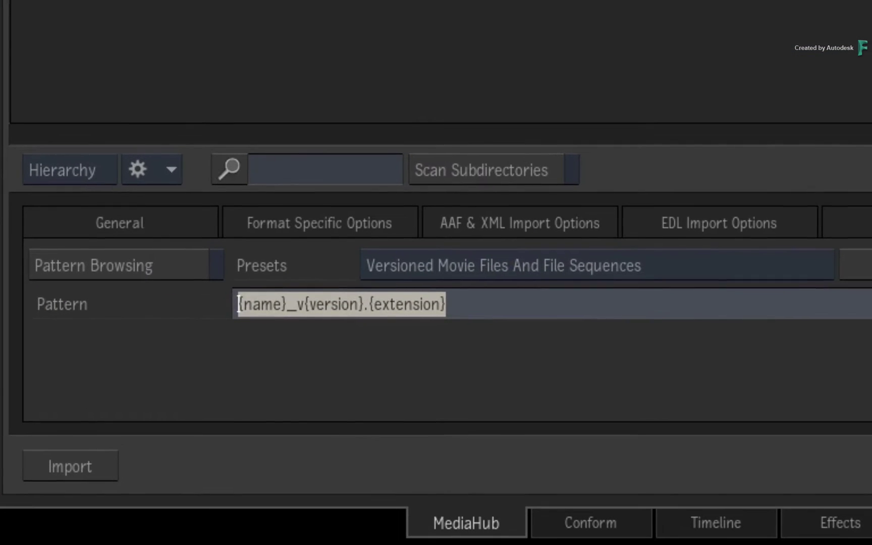
key("BackSpace")
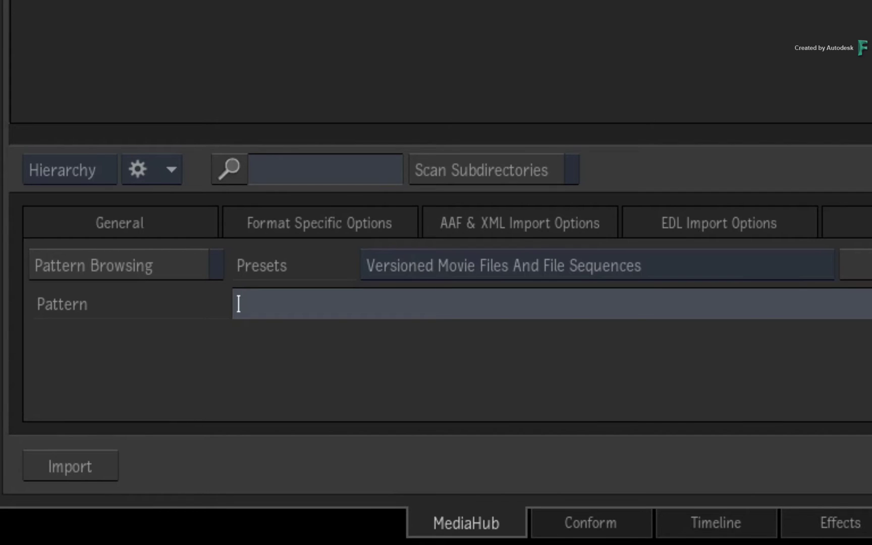
type("{sh")
type("otNa")
type("me}")
type("/")
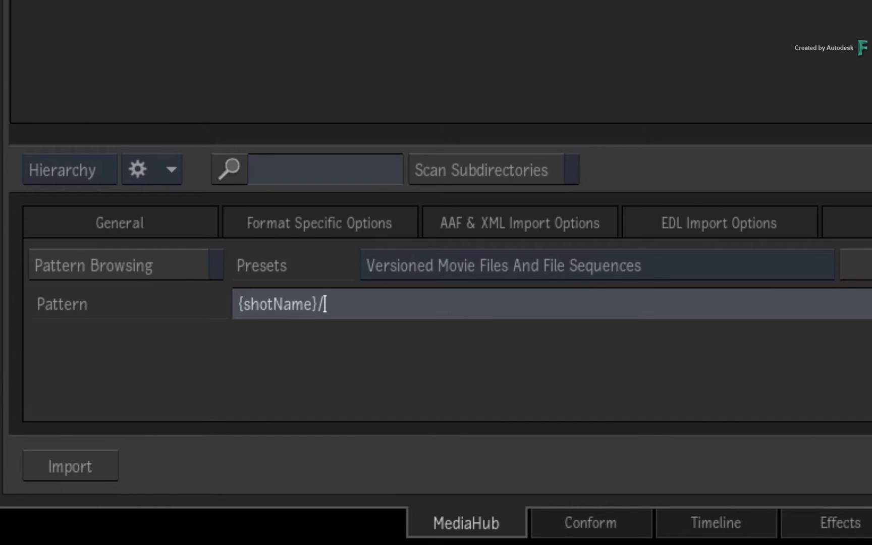
type("W")
type("ORK")
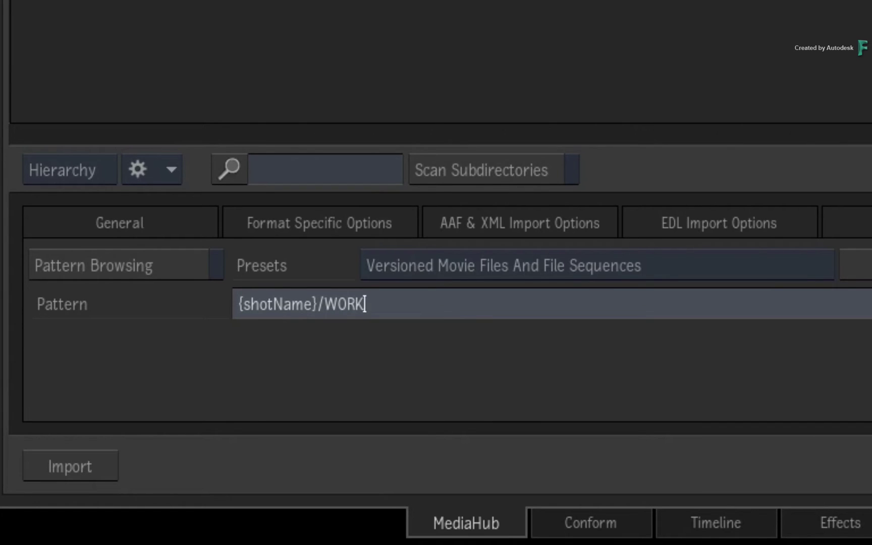
type("/")
type("{art")
type("ist}")
type("/{")
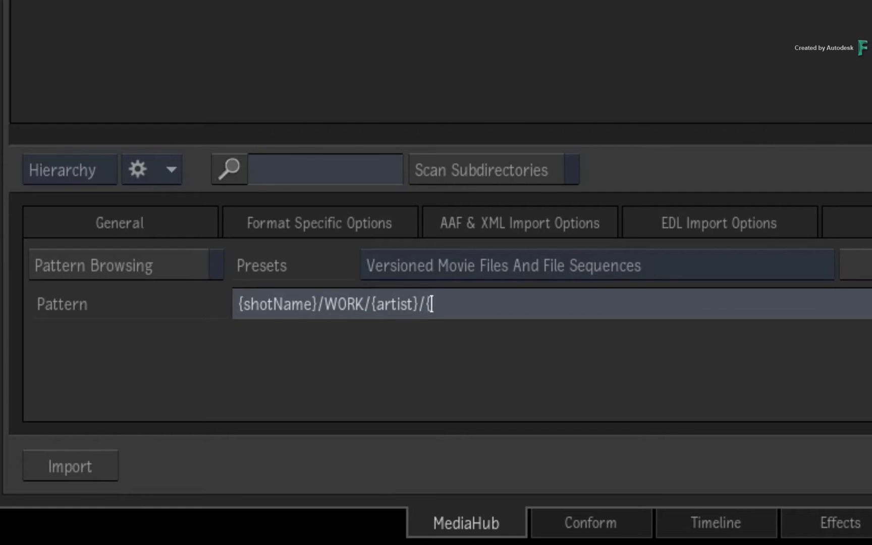
type("task")
type("}")
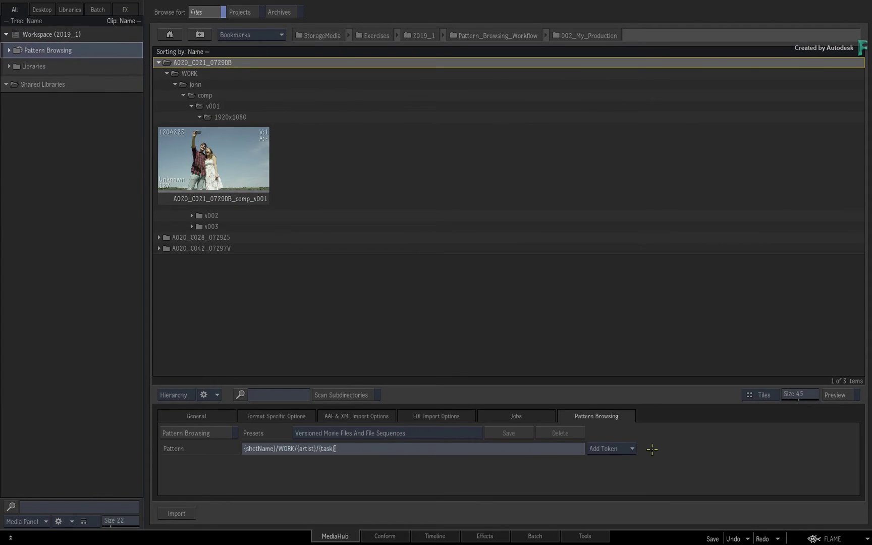
Confirm the {shotName}/WORK/{artist}/{task} pattern, declining the name token and dismissing the adjacent-tokens warning.
left_click(628, 448)
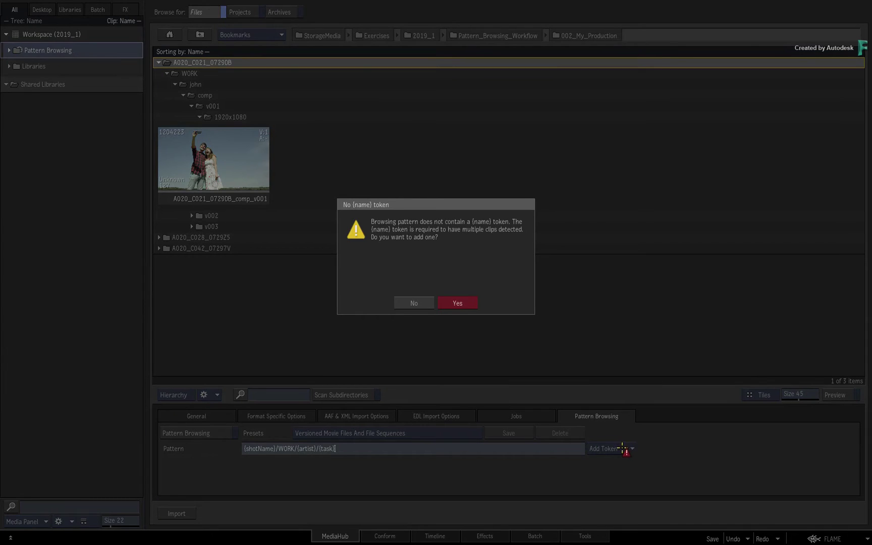
left_click(413, 303)
left_click(435, 304)
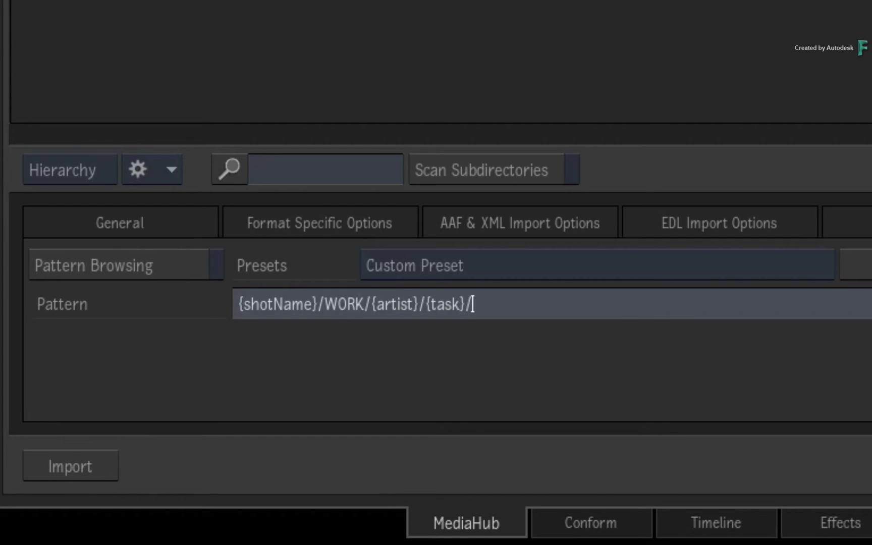
type("v{ve")
type("rsion}")
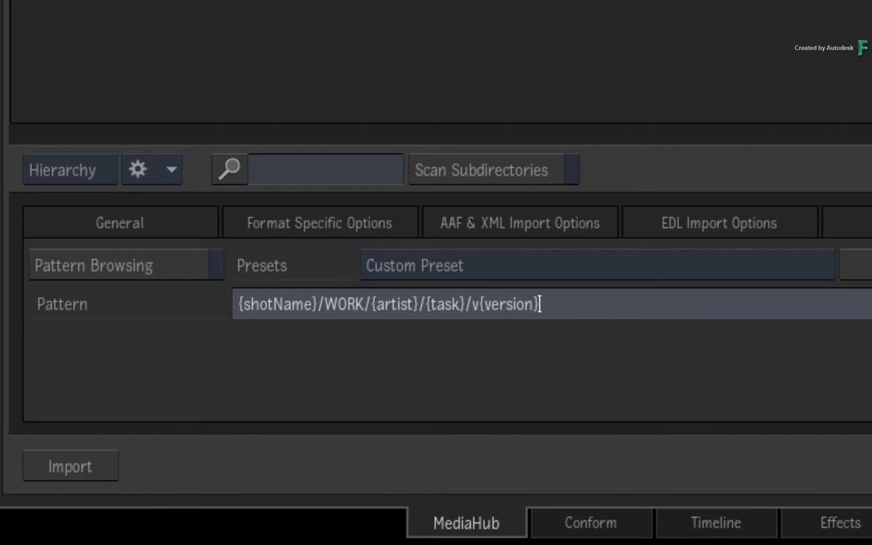
type("/")
type("{wid")
type("th}x")
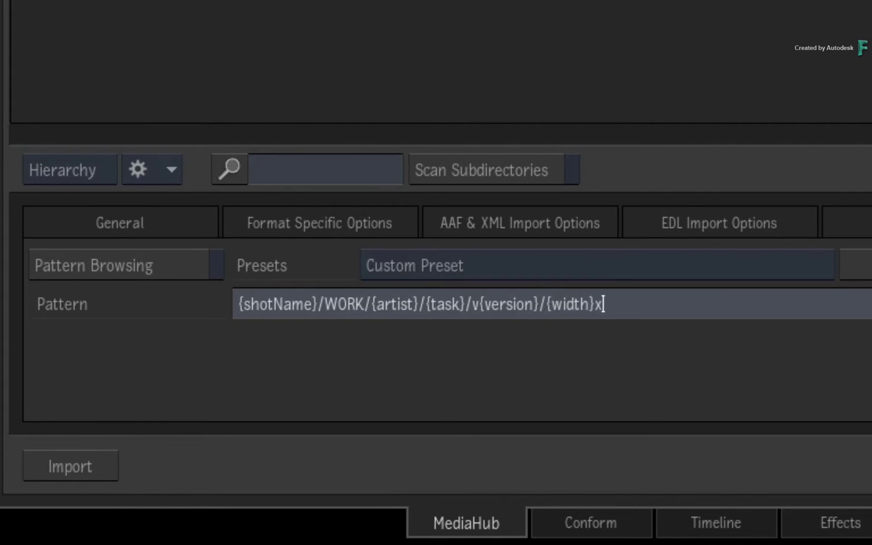
type("{height")
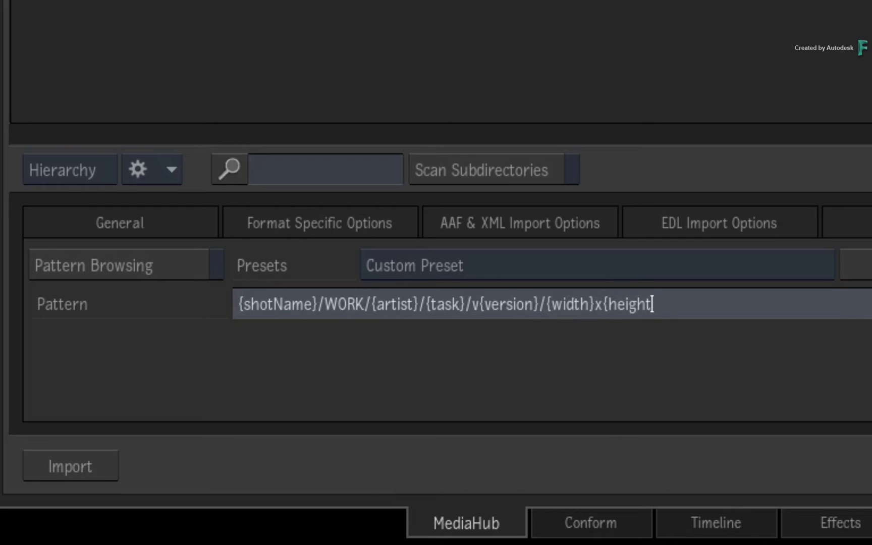
type("}")
type("/")
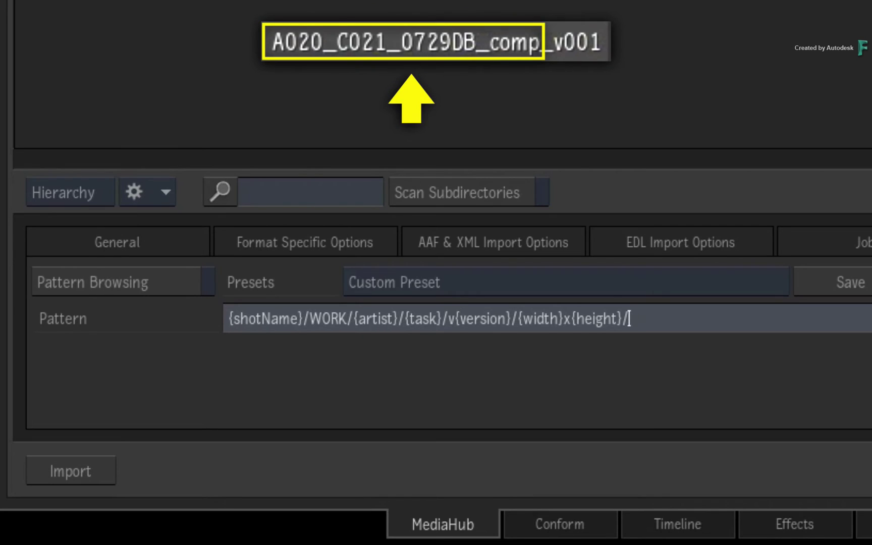
type("{name}")
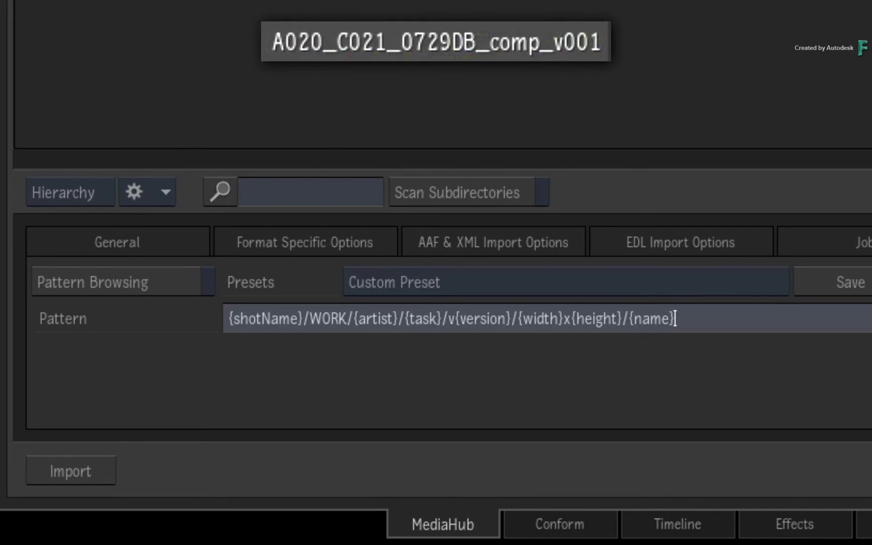
type("_")
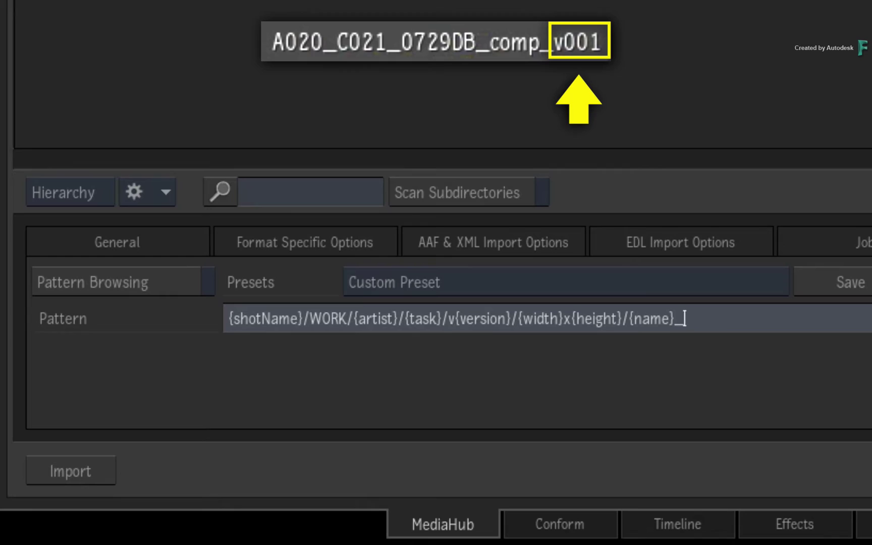
type("v")
type("{ve")
type("rs")
type("ion")
type("}.")
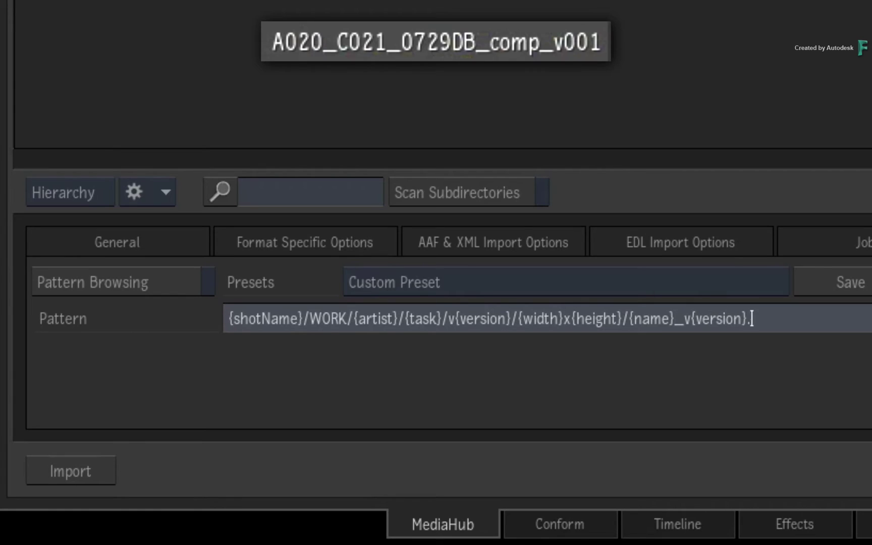
type("{ex")
type("ten")
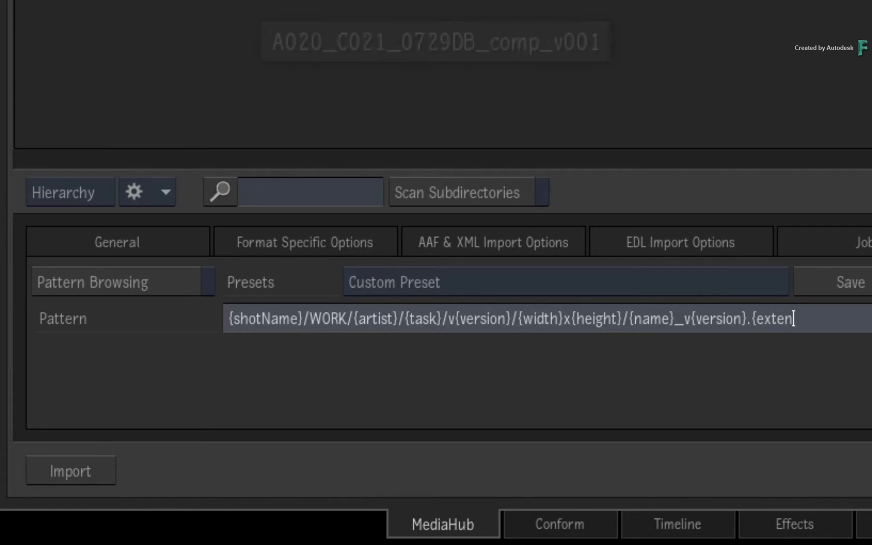
type("sion}")
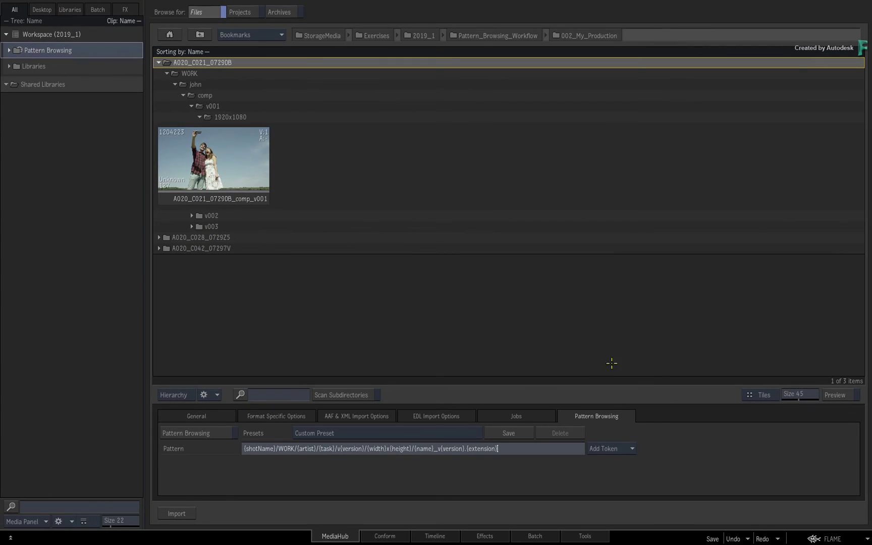
Confirm the finished pattern, dismiss the adjacent-tokens warning and enable pattern browsing.
key("Return")
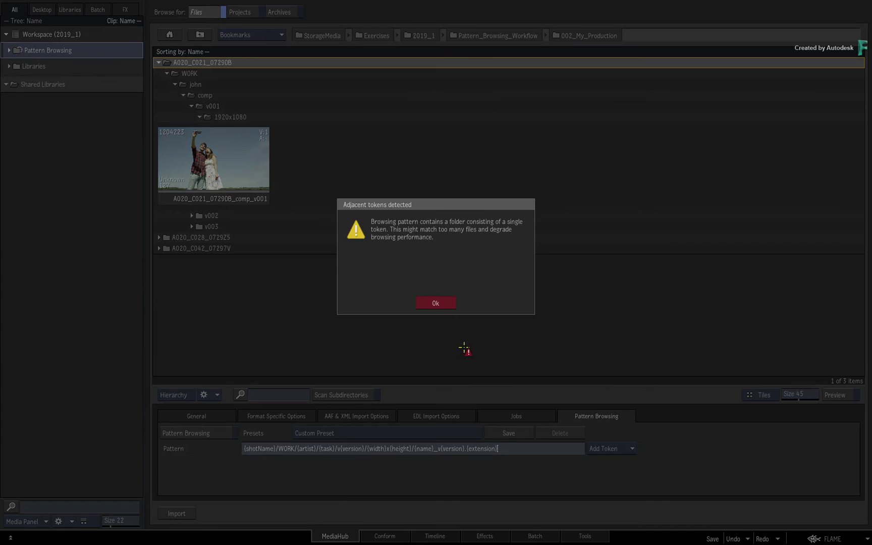
left_click(443, 301)
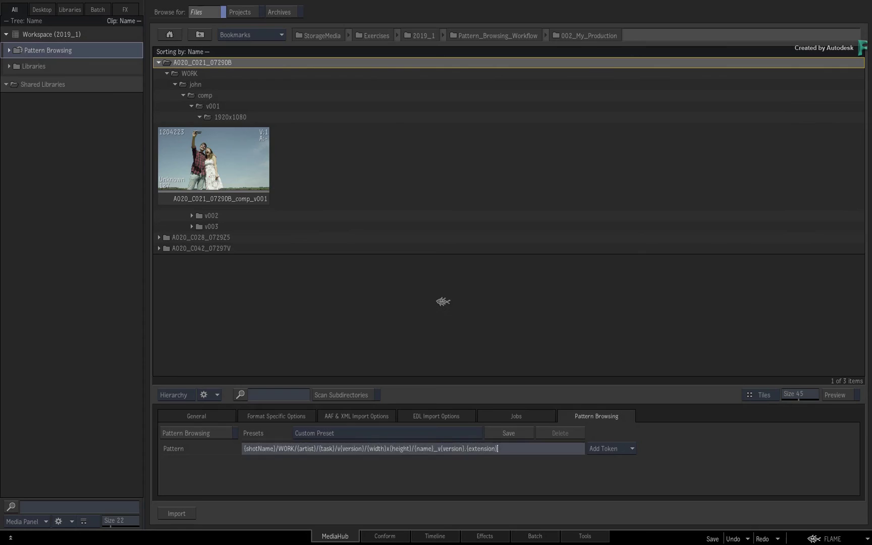
left_click(197, 433)
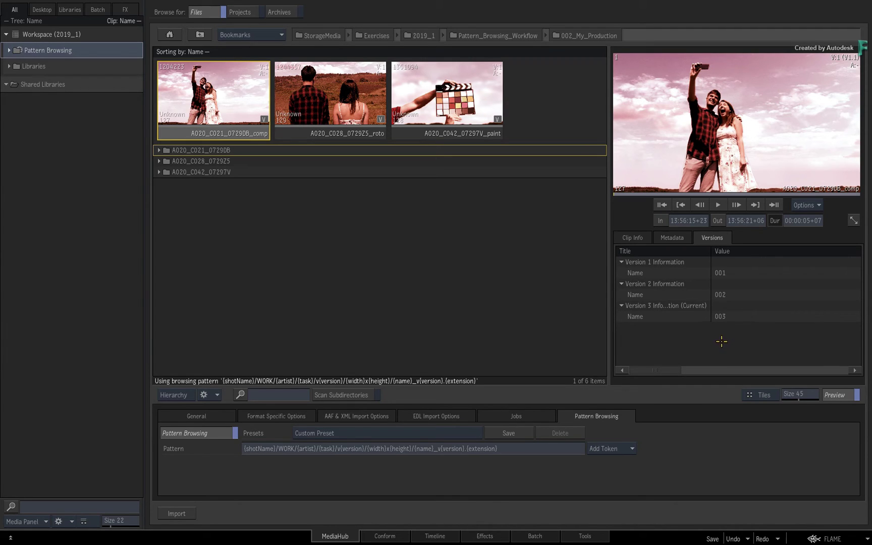
In Dolphin, copy the external v004 folder into A020_C021_0729DB's comp folder.
key("alt+Tab")
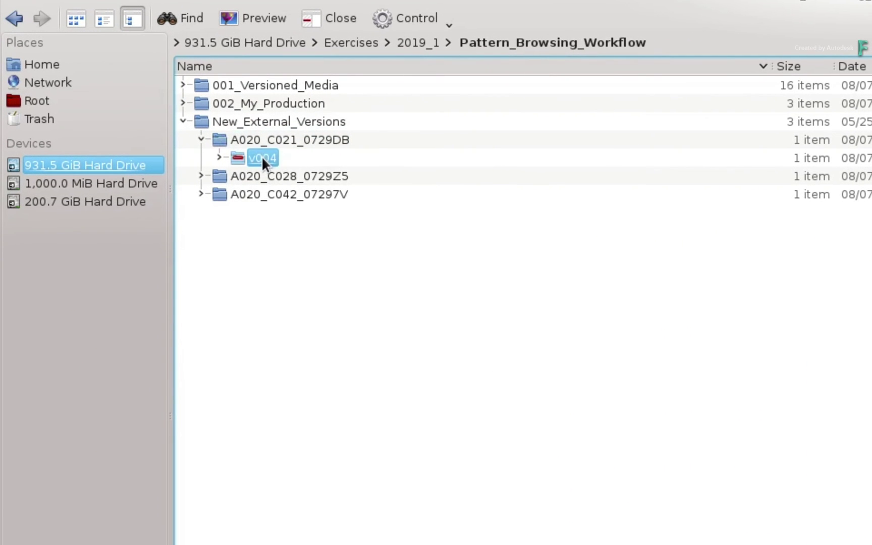
right_click(133, 92)
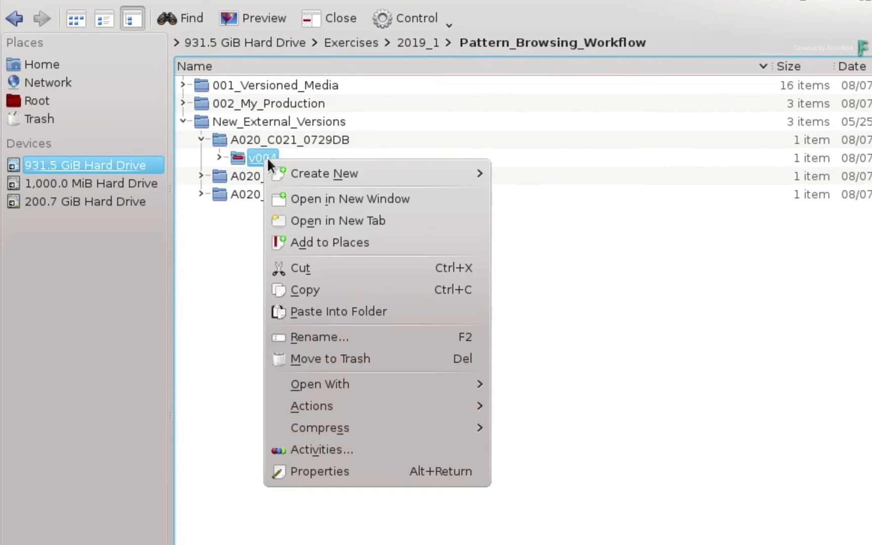
left_click(317, 292)
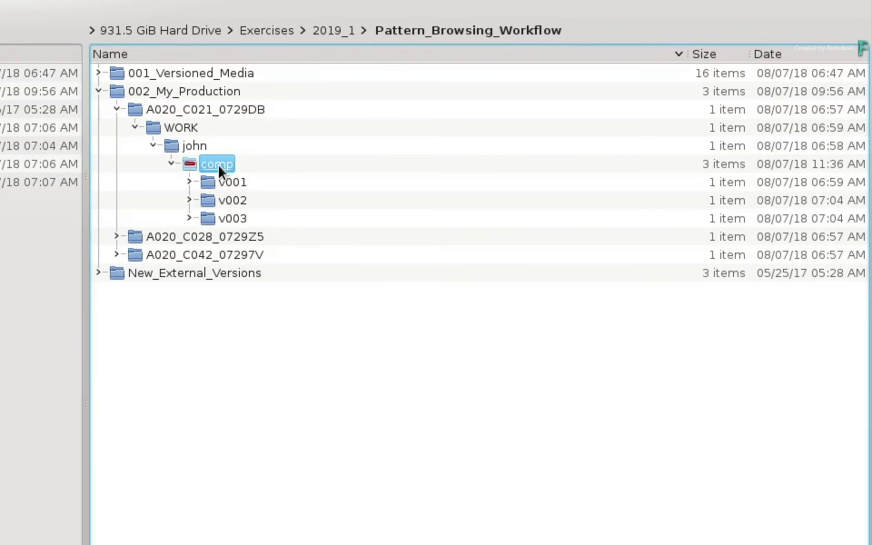
right_click(217, 163)
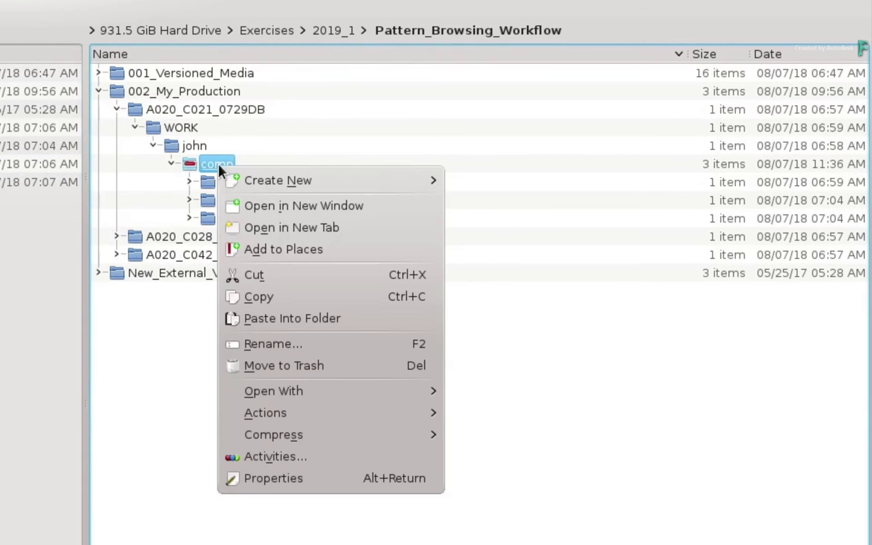
left_click(288, 318)
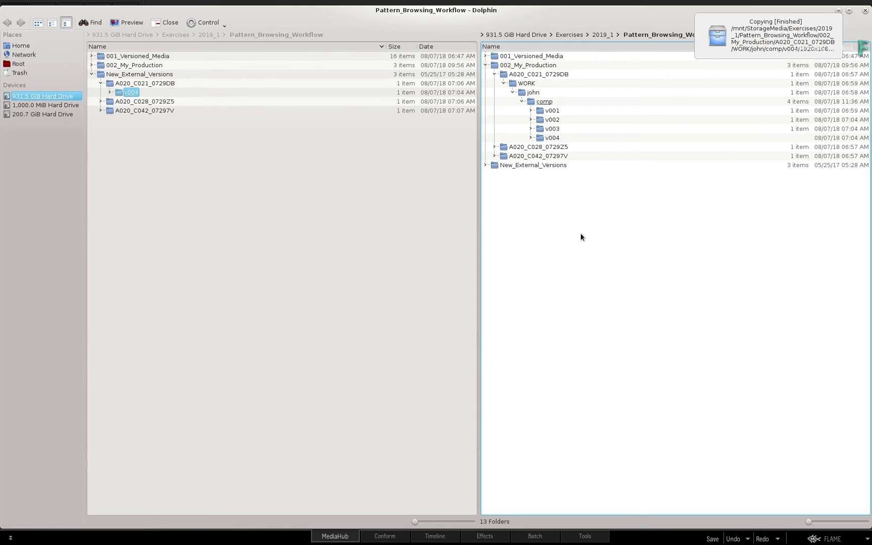
key("alt+Tab")
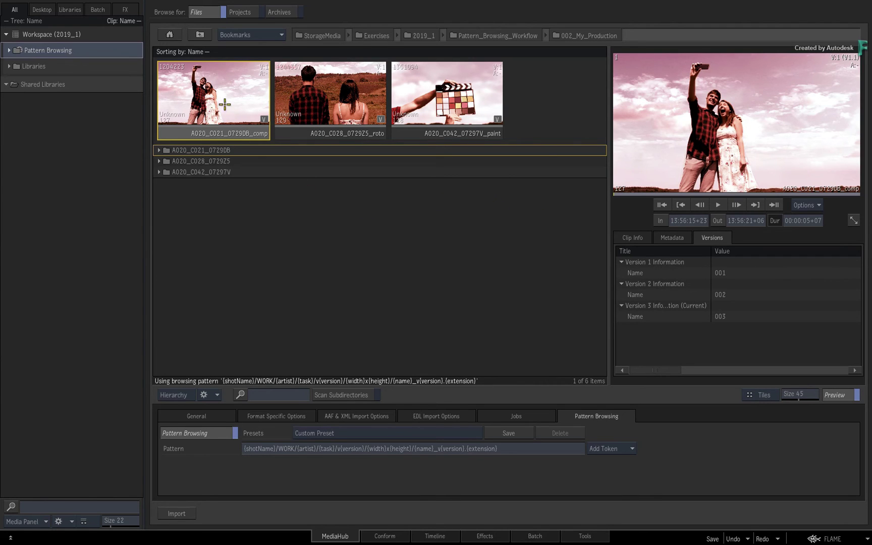
Refresh the A020_C021_0729DB_comp clip in MediaHub so it picks up version 004.
right_click(224, 105)
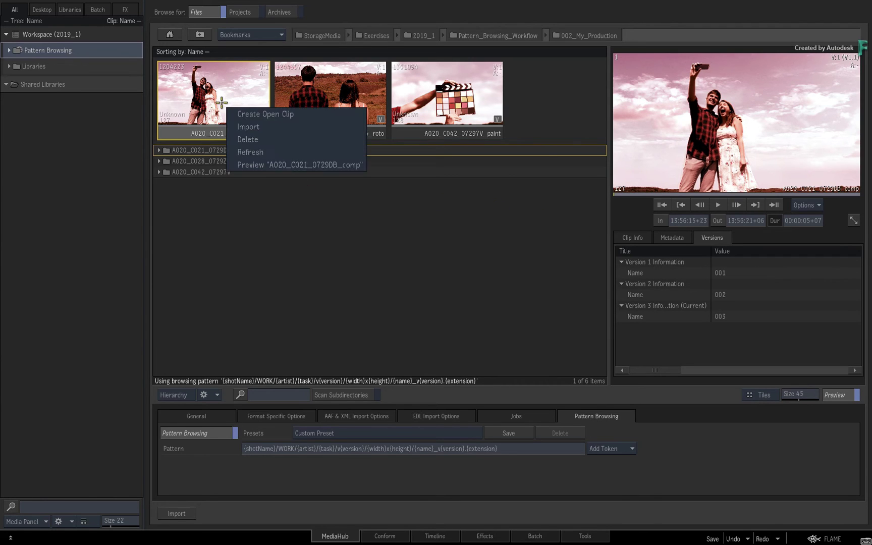
left_click(249, 151)
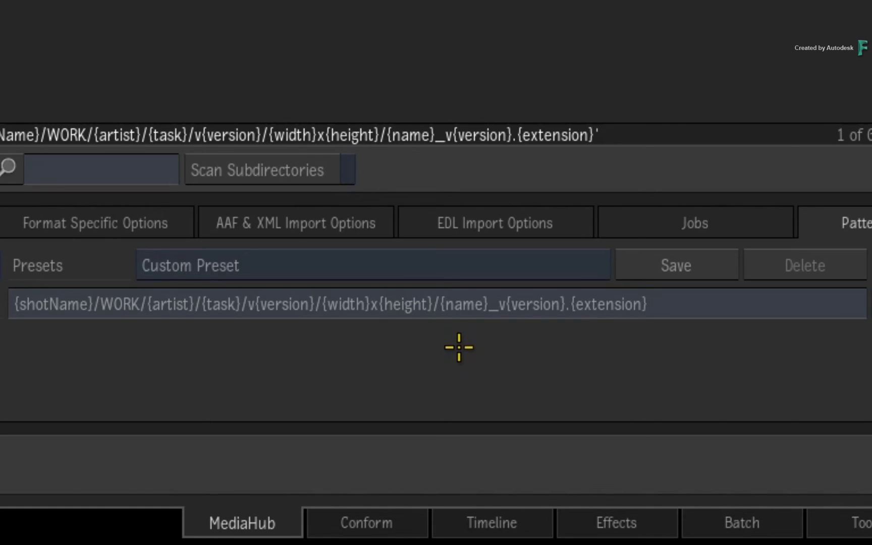
Start a pattern preset named FLC, commit its pattern and dismiss the adjacent-tokens warning.
left_click(676, 266)
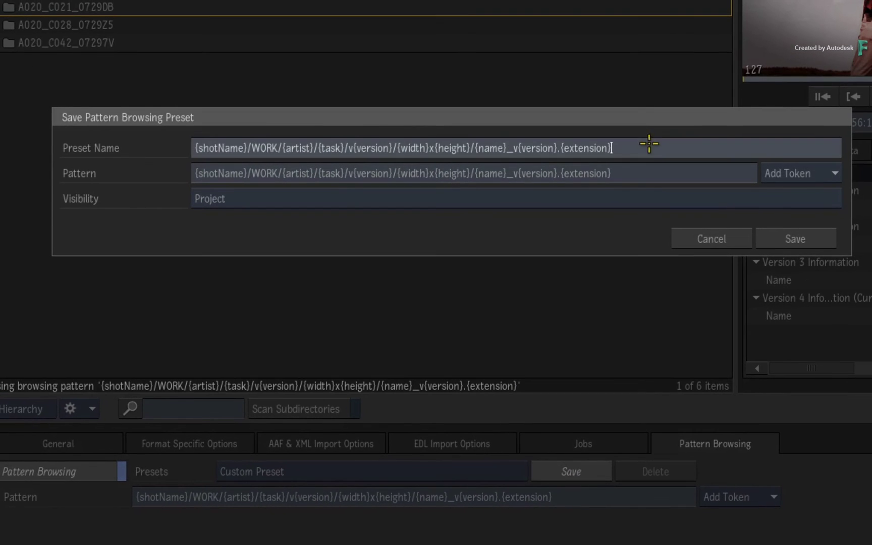
triple_click(654, 148)
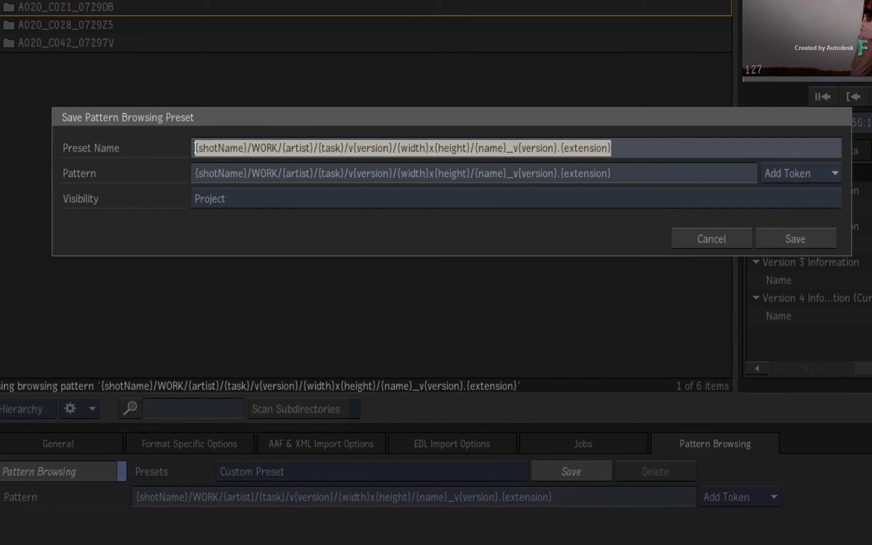
type("FLC")
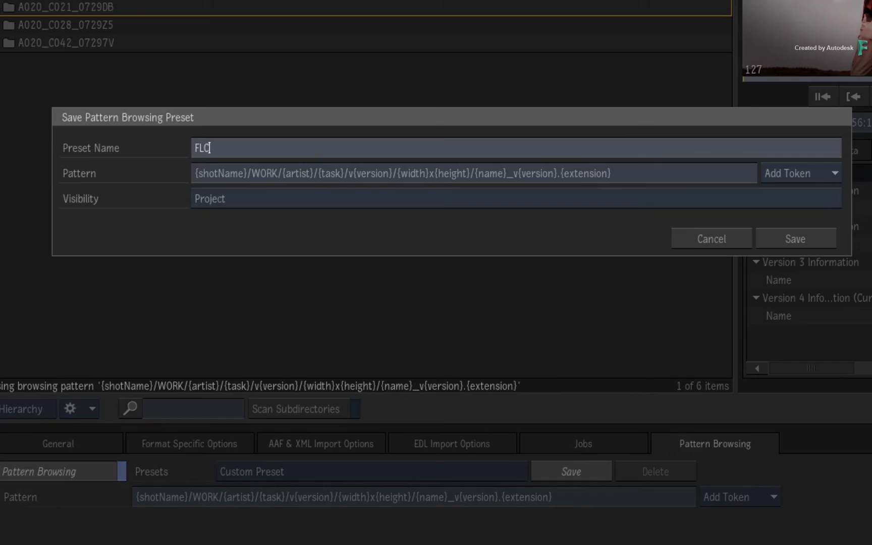
left_click(633, 174)
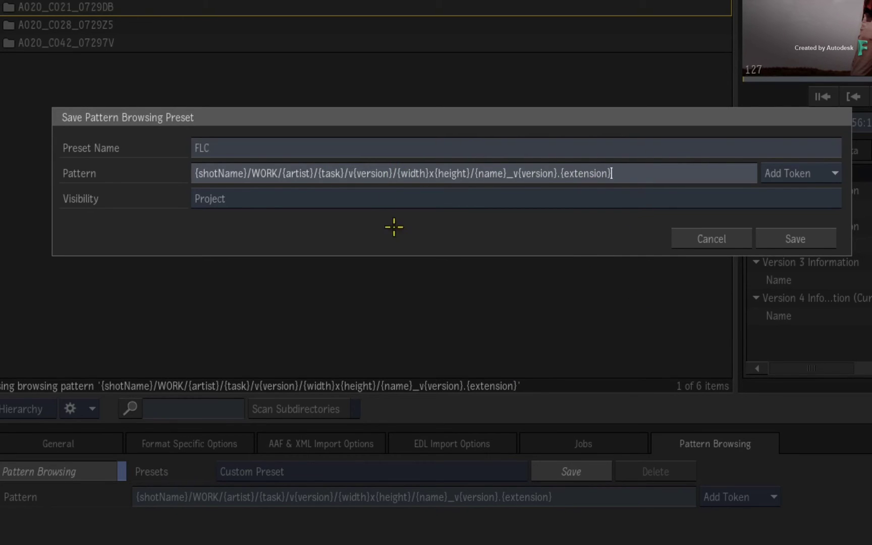
key("Return")
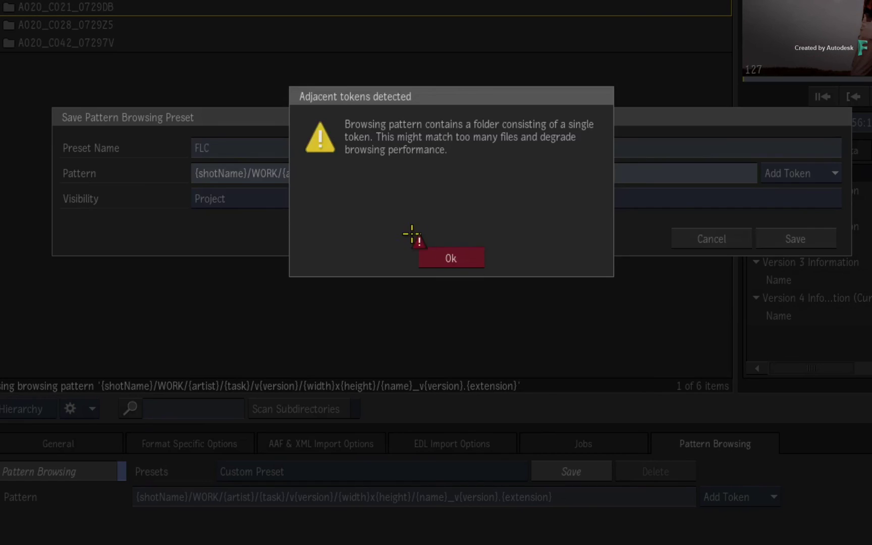
left_click(442, 255)
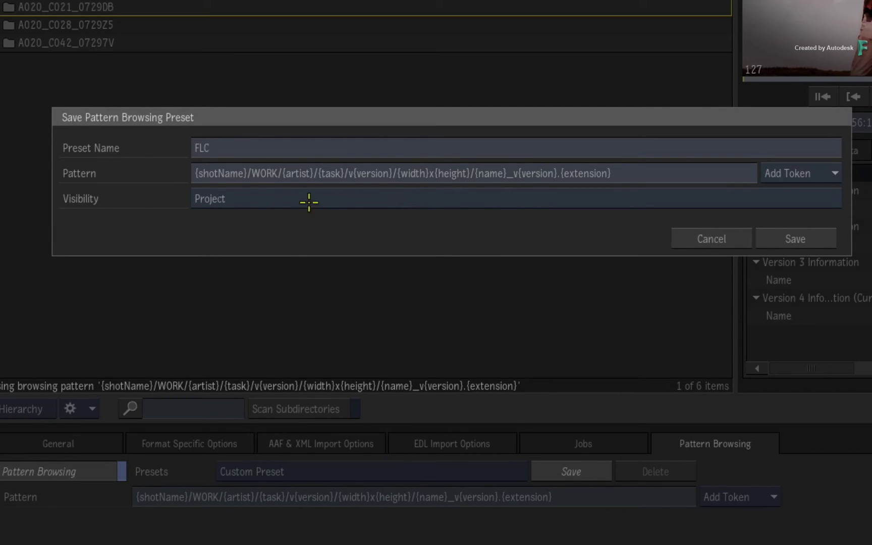
Set the FLC preset's visibility back to Project after briefly choosing the shared option.
left_click(253, 198)
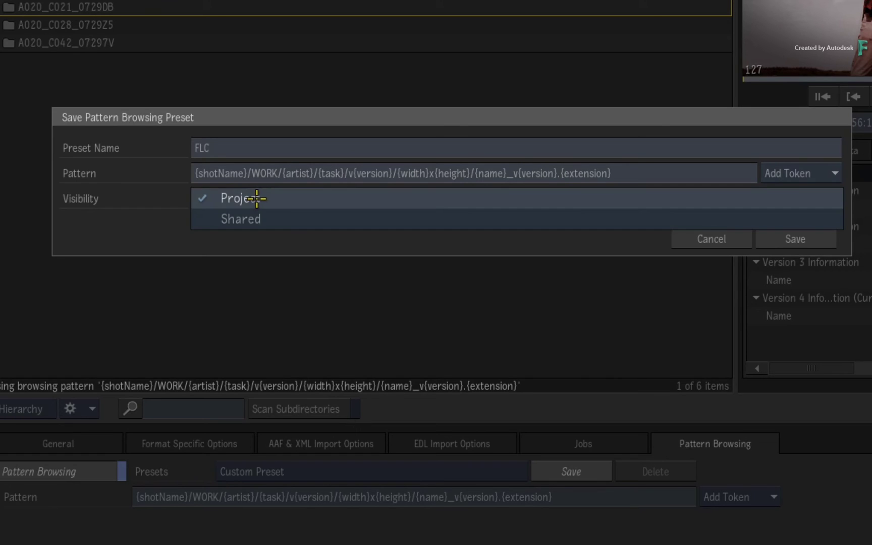
left_click(285, 219)
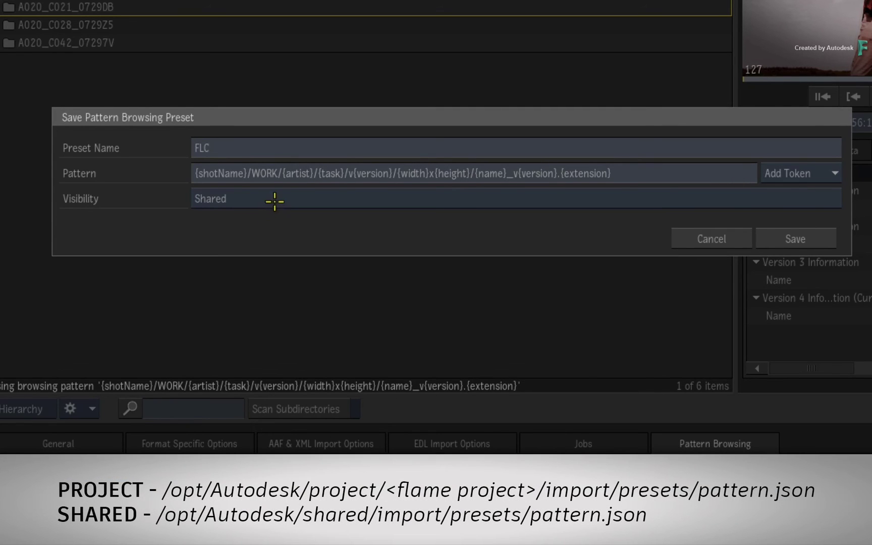
left_click(273, 199)
left_click(279, 178)
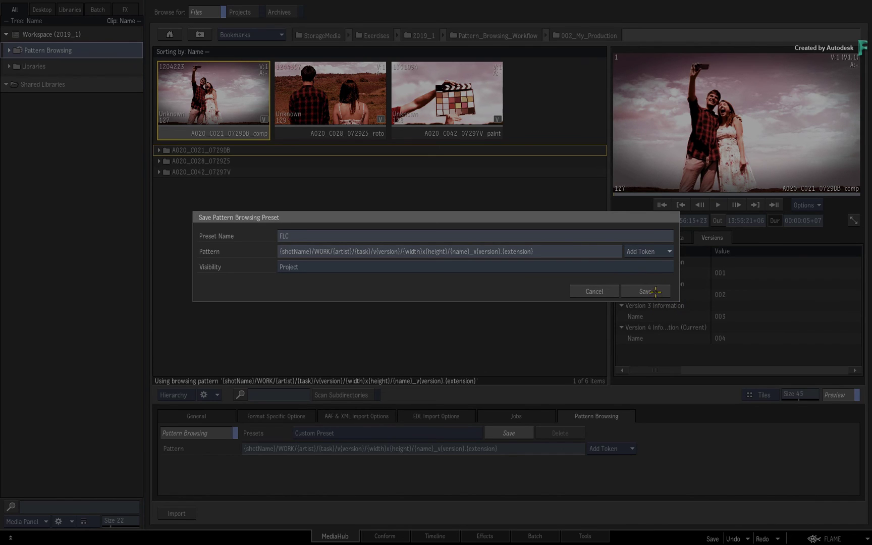
Save the FLC preset, then open and close the token list without adding a token.
left_click(656, 291)
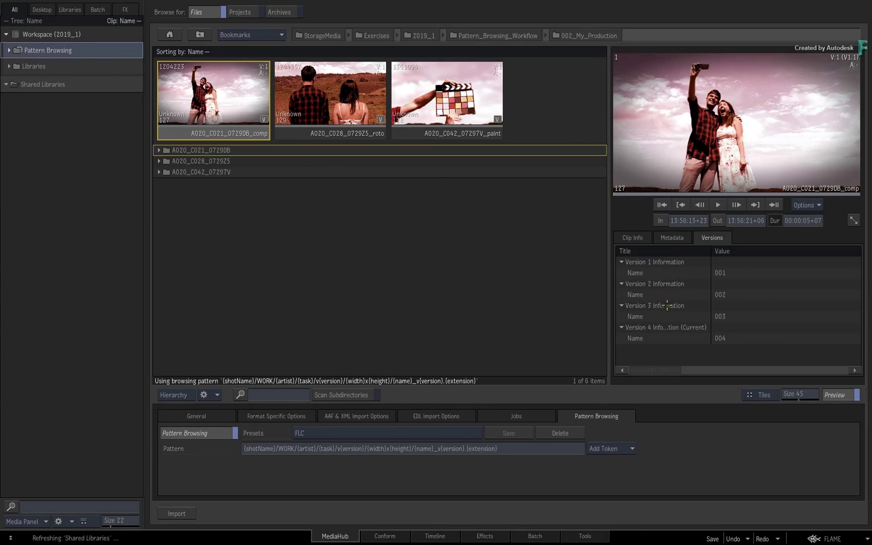
left_click(619, 449)
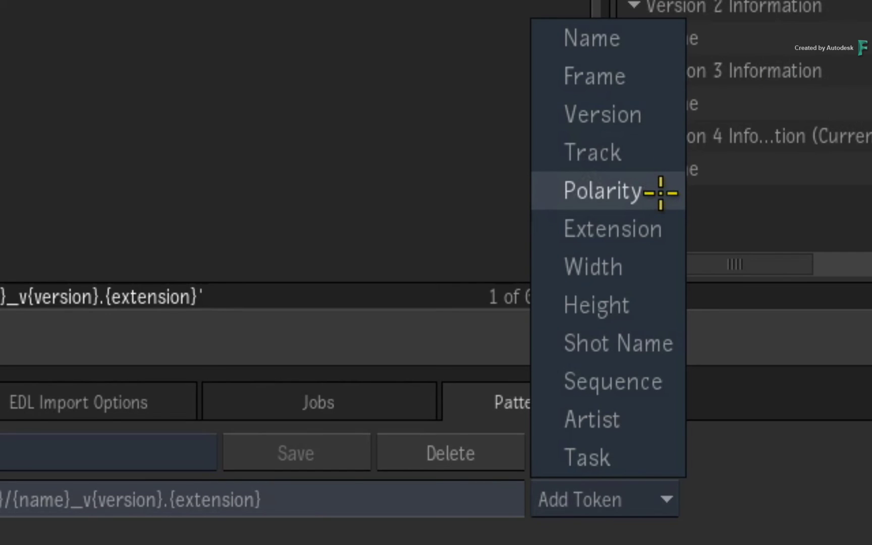
left_click(843, 499)
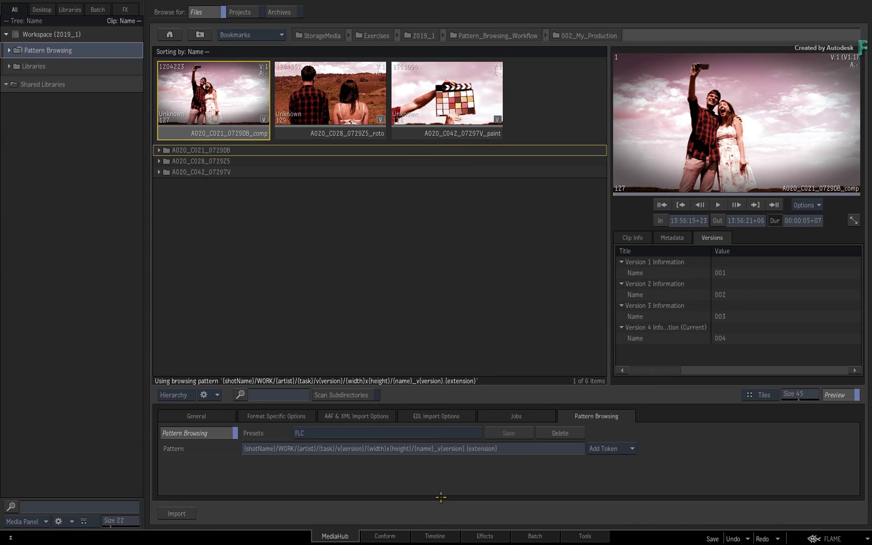
In the timeline workspace, load the sequence into the Player and scrub into the middle shot.
left_click(435, 536)
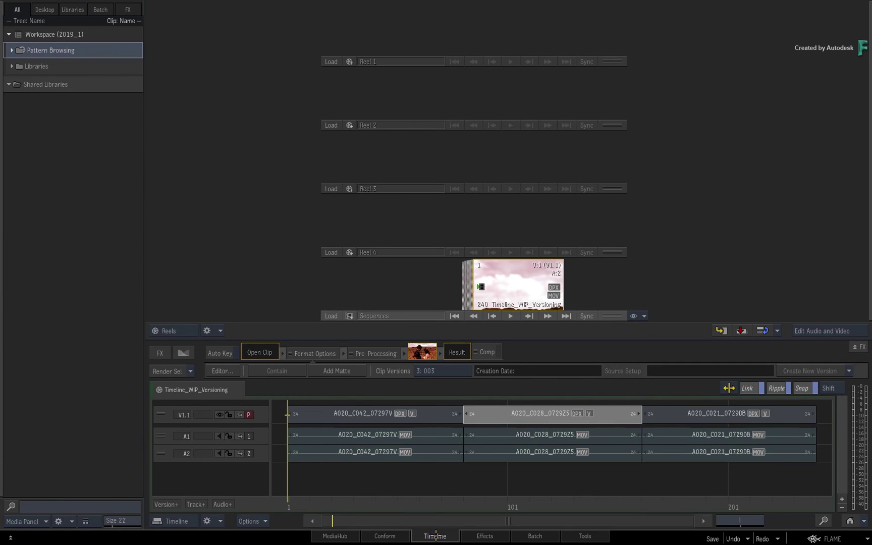
double_click(518, 300)
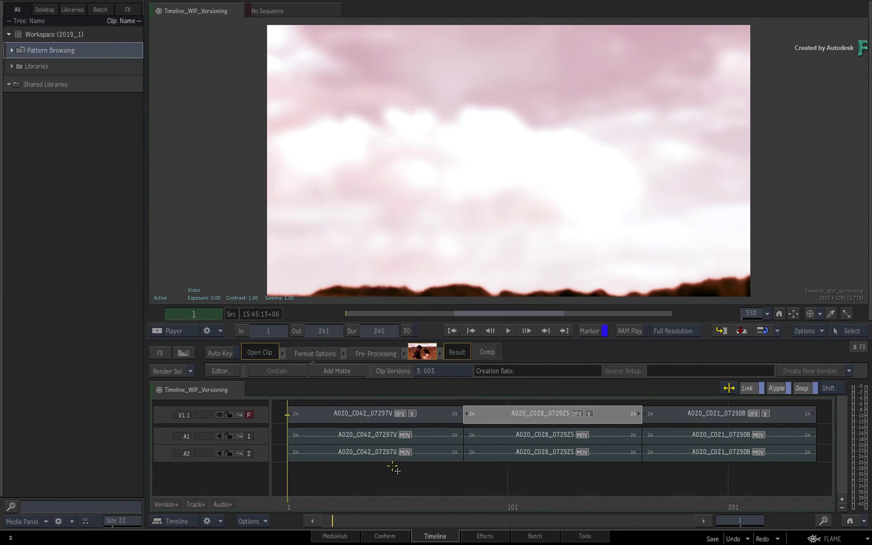
mouse_move(298, 500)
left_mouse_down()
mouse_move(528, 491)
mouse_move(779, 465)
mouse_move(315, 462)
mouse_move(487, 469)
left_mouse_up()
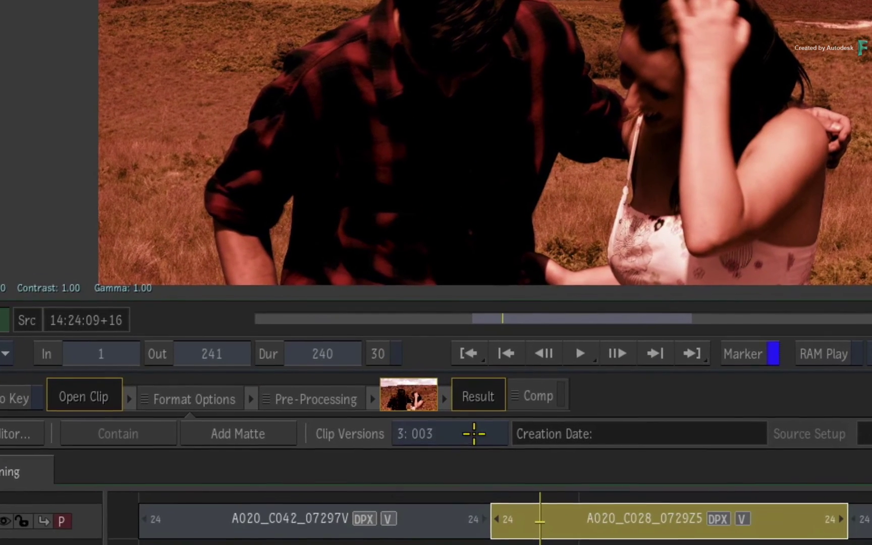
Preview shot A020_C028_0729Z5 at clip versions 002 and 001, then return it to 003.
left_click(473, 434)
left_click(473, 444)
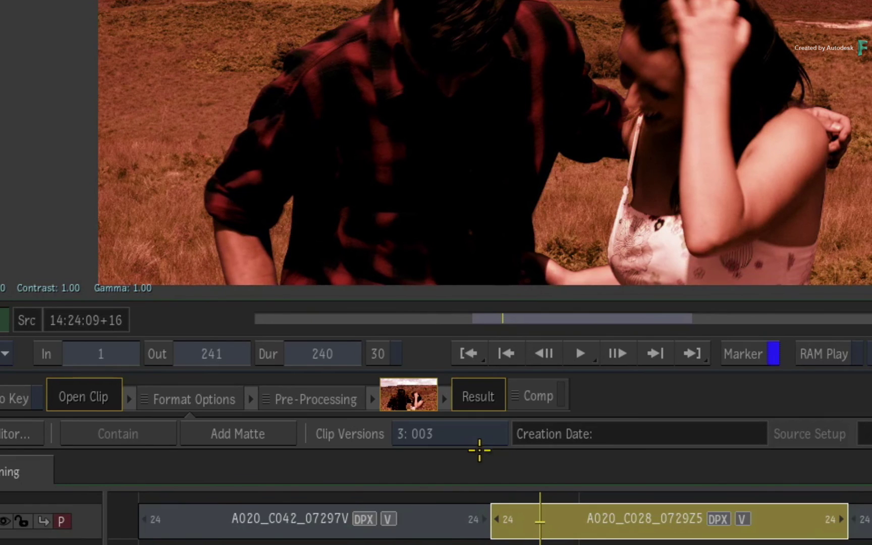
left_click(478, 440)
left_click(477, 458)
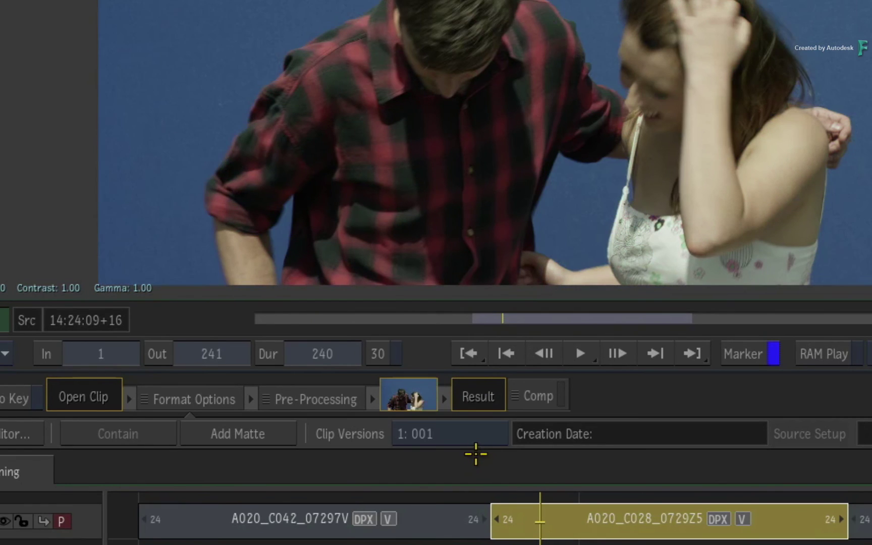
left_click(470, 435)
left_click(471, 408)
left_click(471, 434)
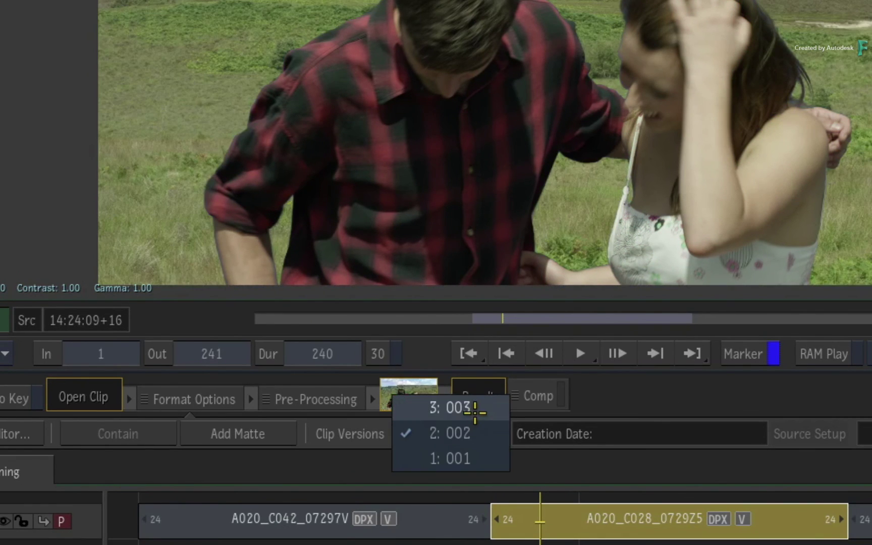
left_click(472, 408)
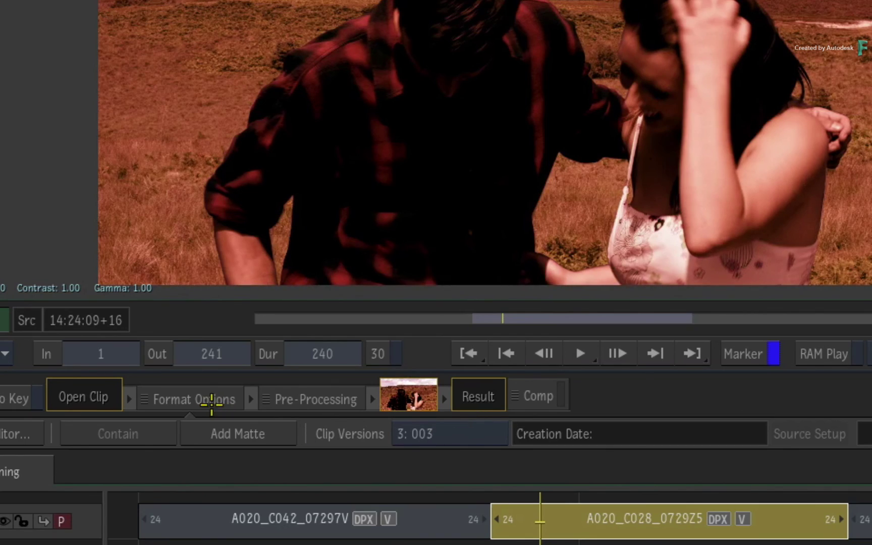
left_click(202, 397)
double_click(202, 398)
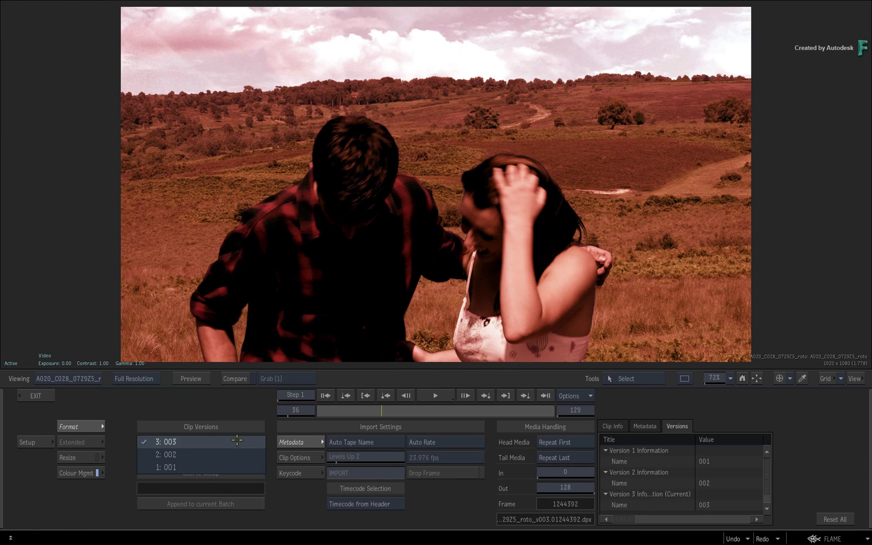
left_click(238, 439)
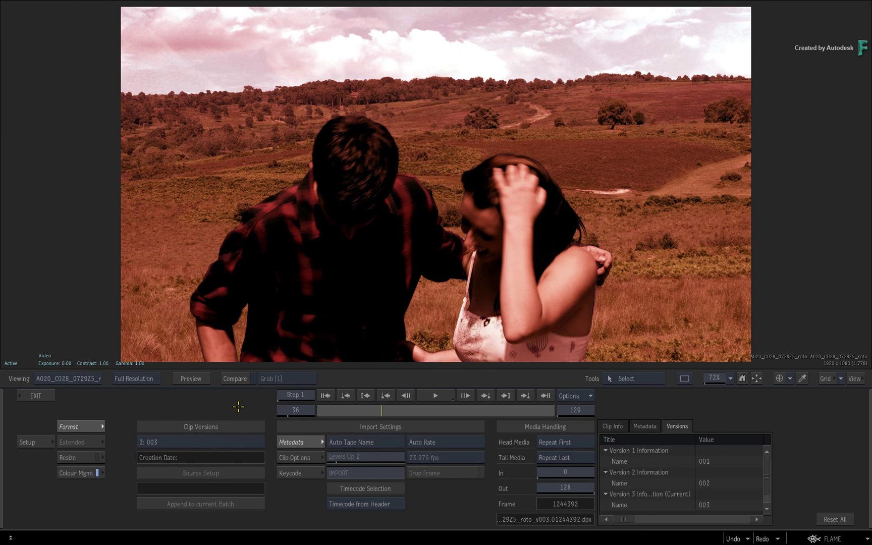
left_click(230, 441)
left_click(230, 441)
left_click(227, 434)
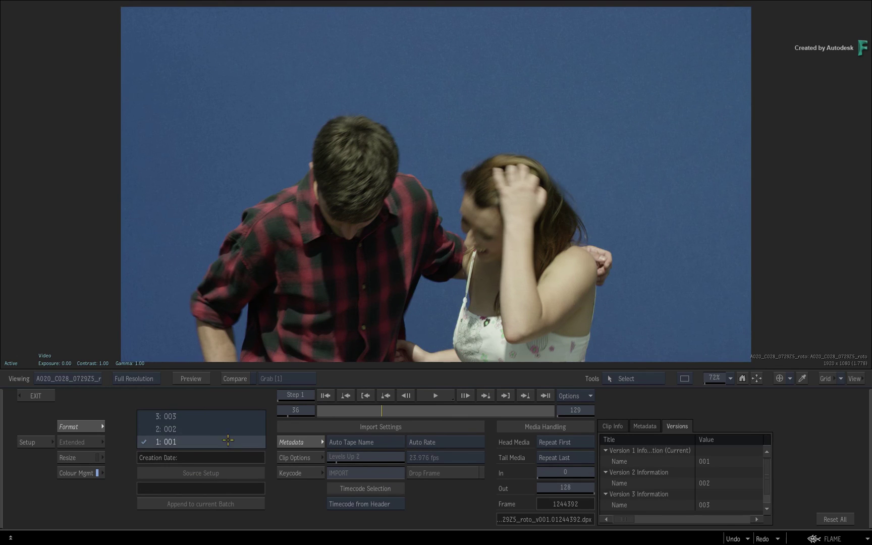
left_click(235, 426)
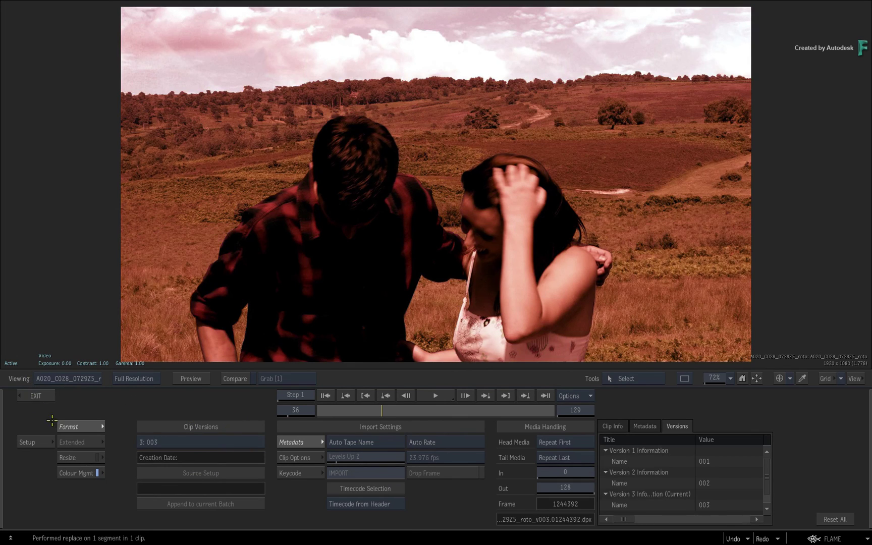
left_click(34, 395)
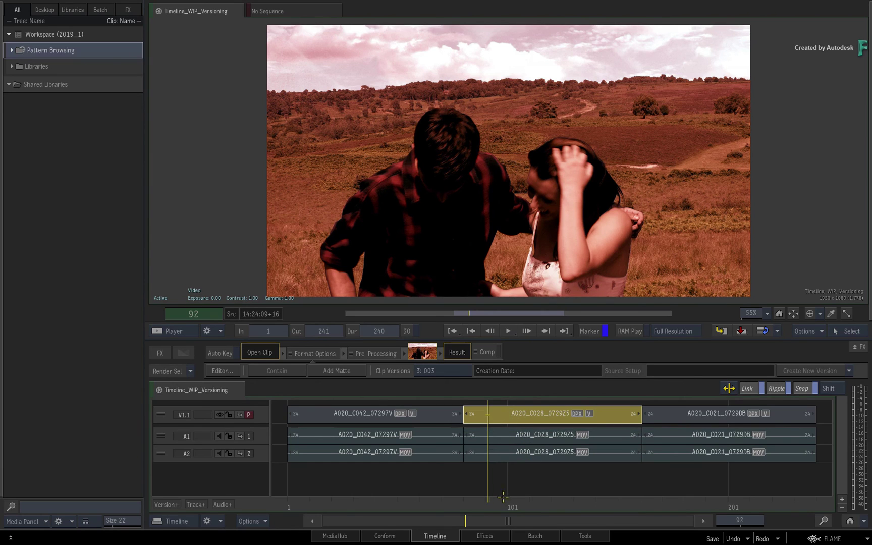
left_click_drag(489, 496, 489, 493)
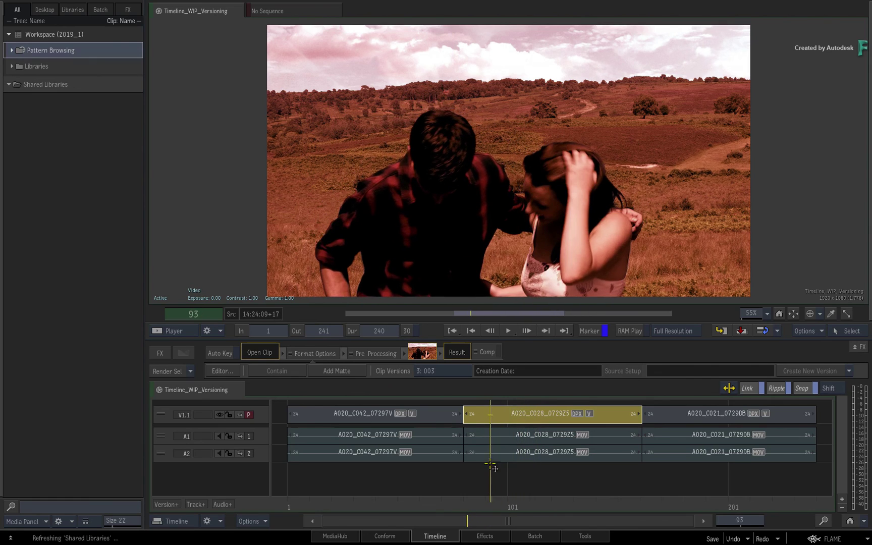
In Dolphin, copy the v004 folder into A020_C028_0729Z5's roto folder, then return to Flame.
key("alt+Tab")
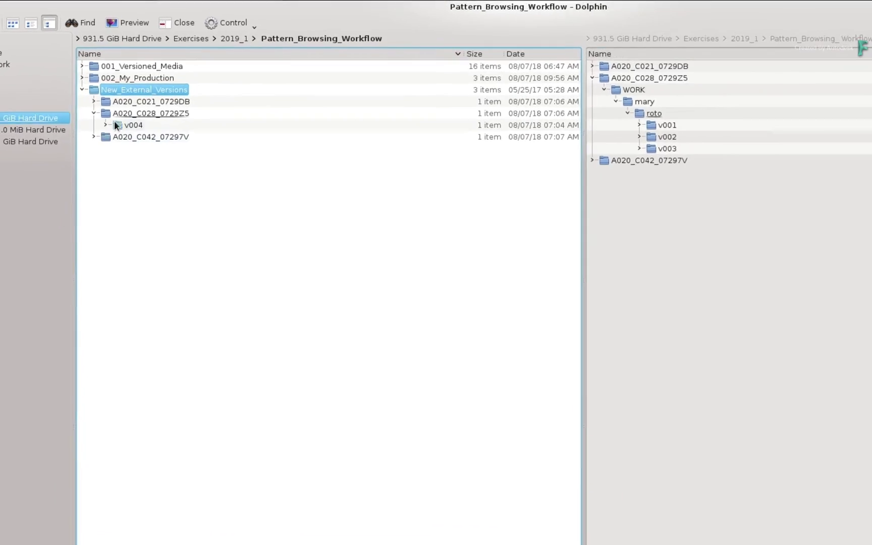
left_click(116, 125)
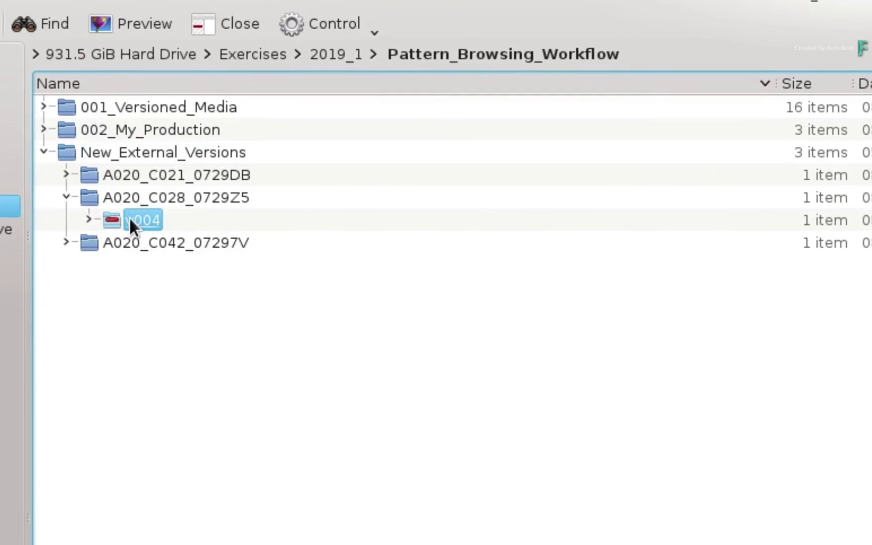
right_click(116, 125)
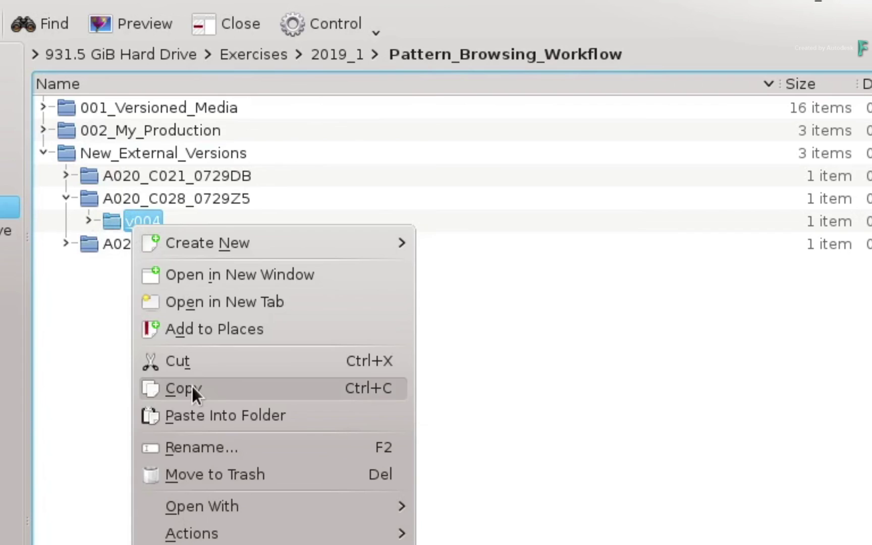
left_click(187, 387)
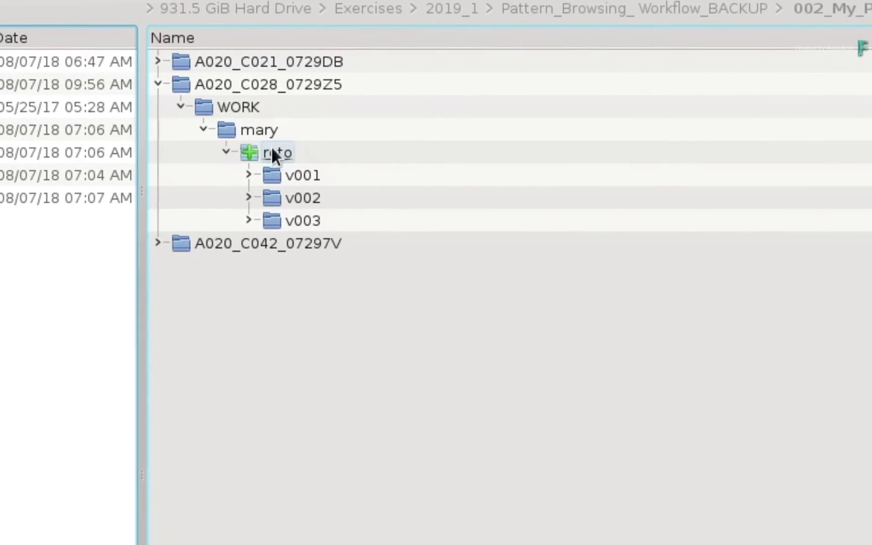
left_click(277, 152)
right_click(277, 148)
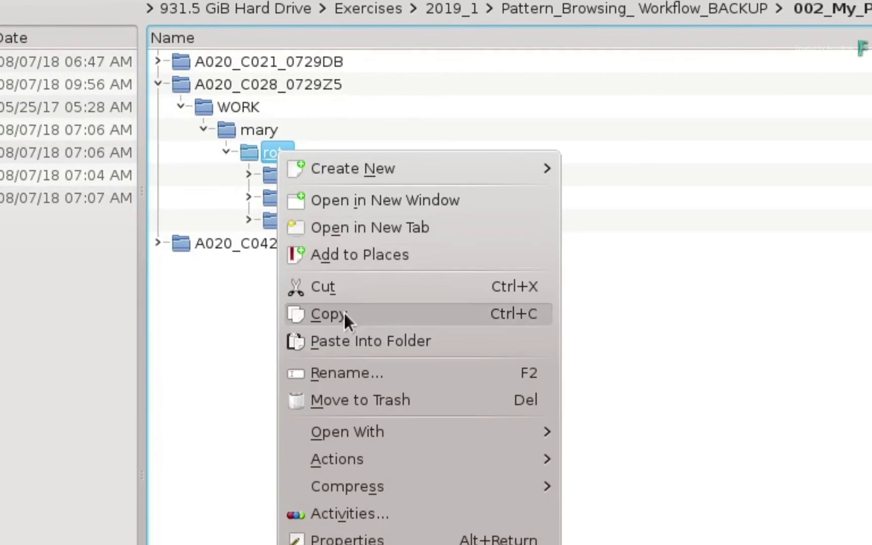
left_click(354, 339)
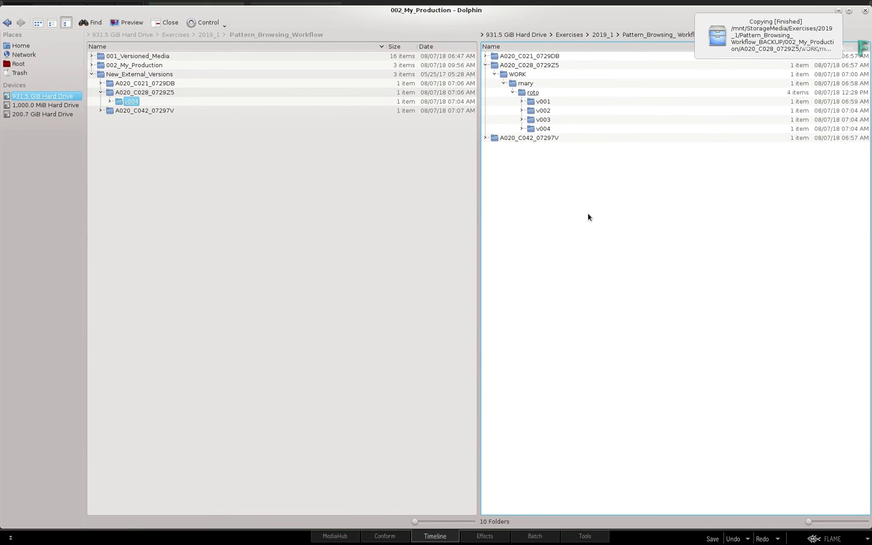
key("alt+Tab")
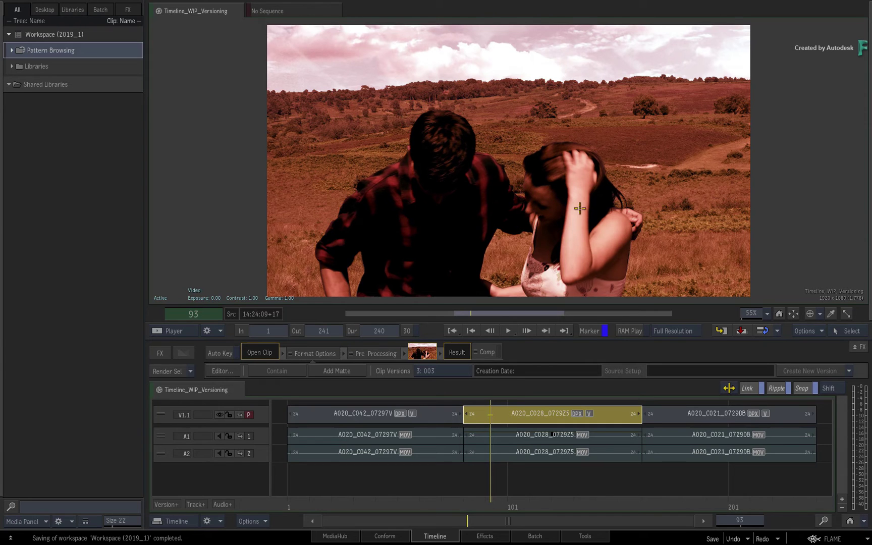
Update A020_C028_0729Z5's source to clip version 004, mark it viewed, and scrub through to review.
right_click(501, 417)
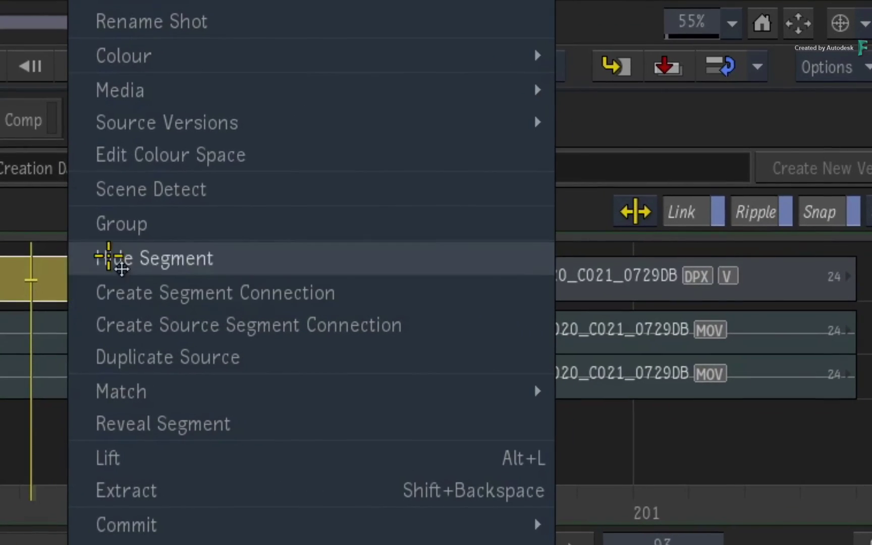
mouse_move(167, 122)
left_click(580, 126)
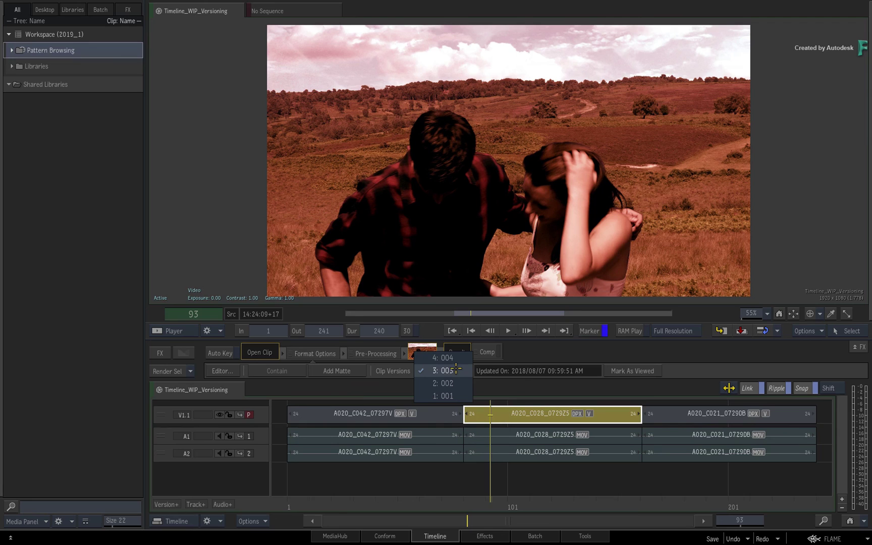
left_click(449, 357)
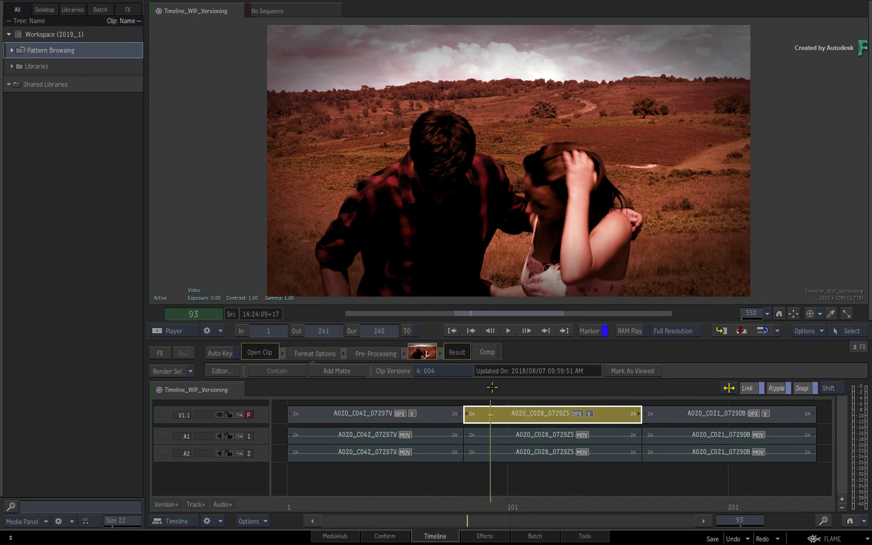
left_click(632, 370)
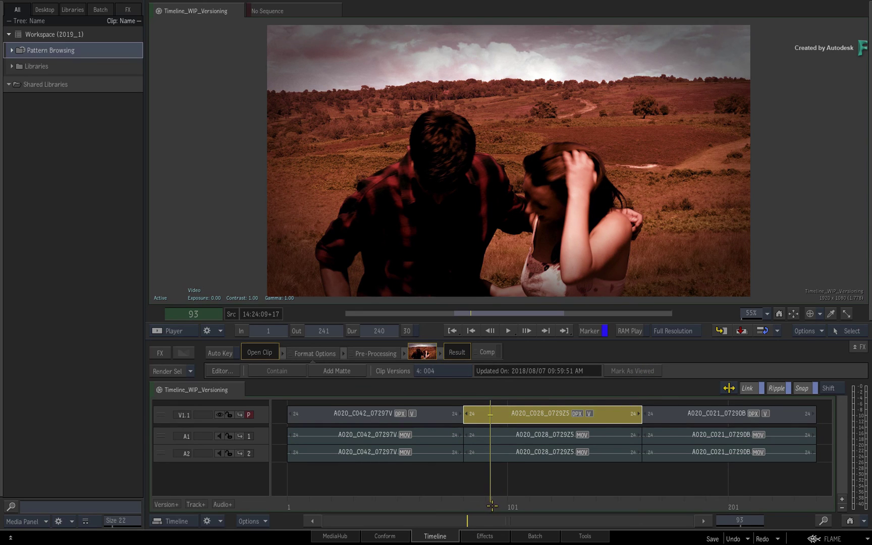
mouse_move(491, 504)
left_mouse_down()
mouse_move(330, 513)
mouse_move(592, 475)
mouse_move(769, 401)
mouse_move(367, 458)
mouse_move(774, 398)
mouse_move(619, 400)
left_mouse_up()
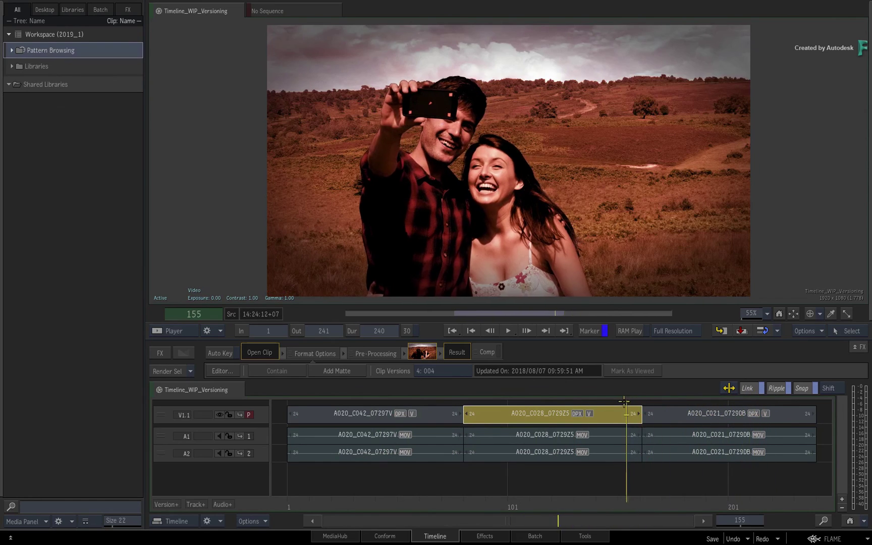